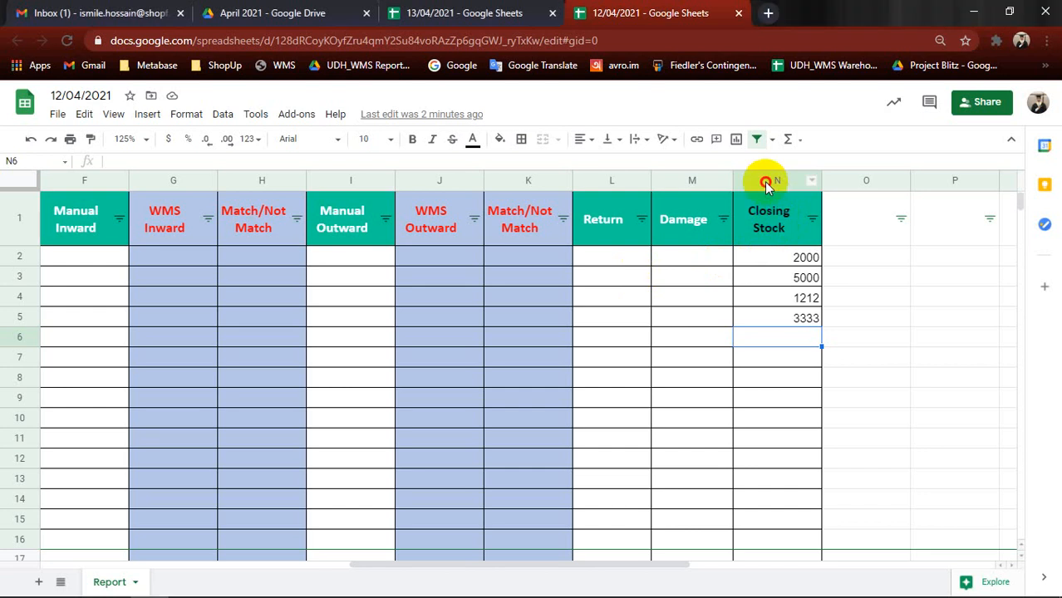
# Step: Start an IMPORTRANGE formula in cell N2, the first Closing Stock cell of the 13/04/2021 spreadsheet, with an opening quote for the URL
pyautogui.click(766, 180)
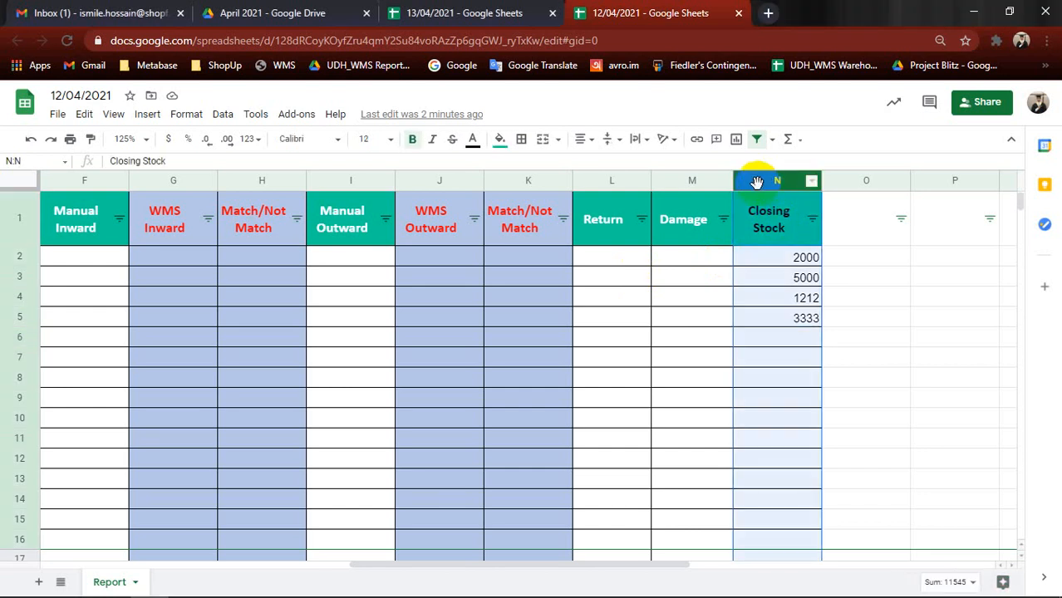
pyautogui.click(490, 12)
pyautogui.click(604, 12)
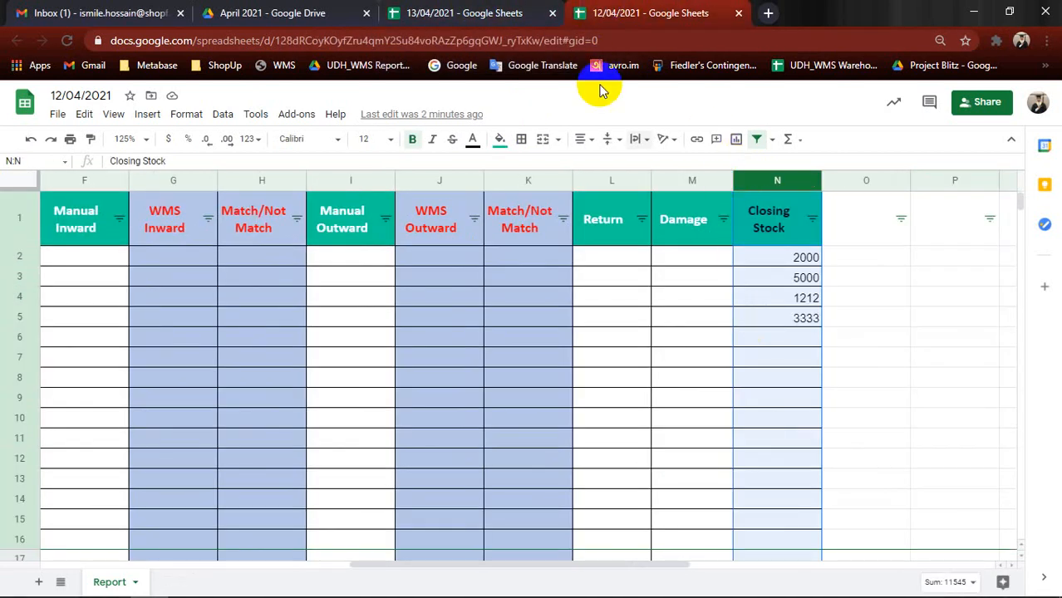
pyautogui.click(516, 10)
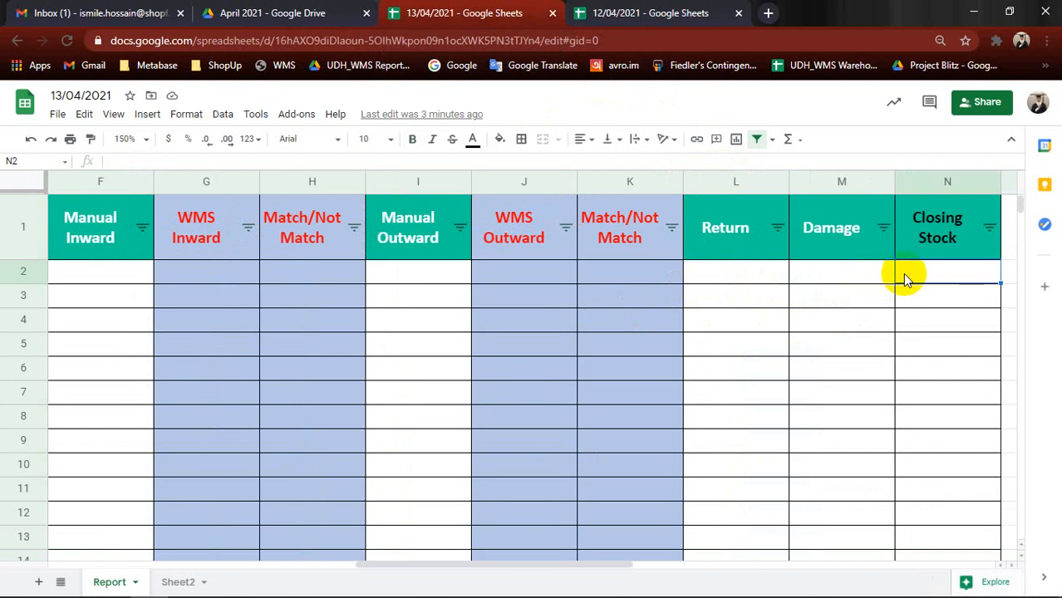
pyautogui.write('=impor')
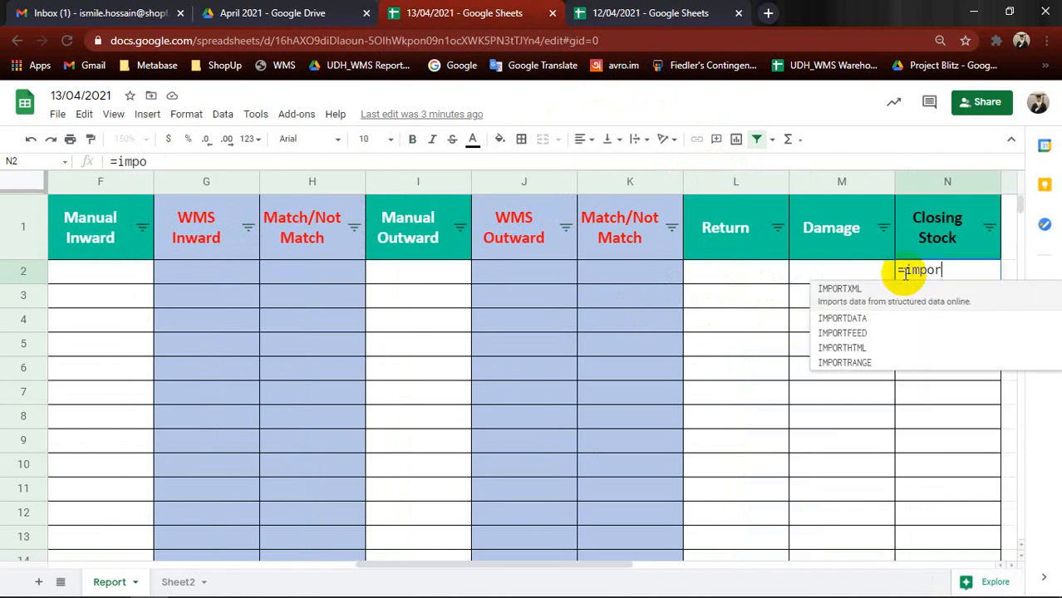
pyautogui.click(844, 363)
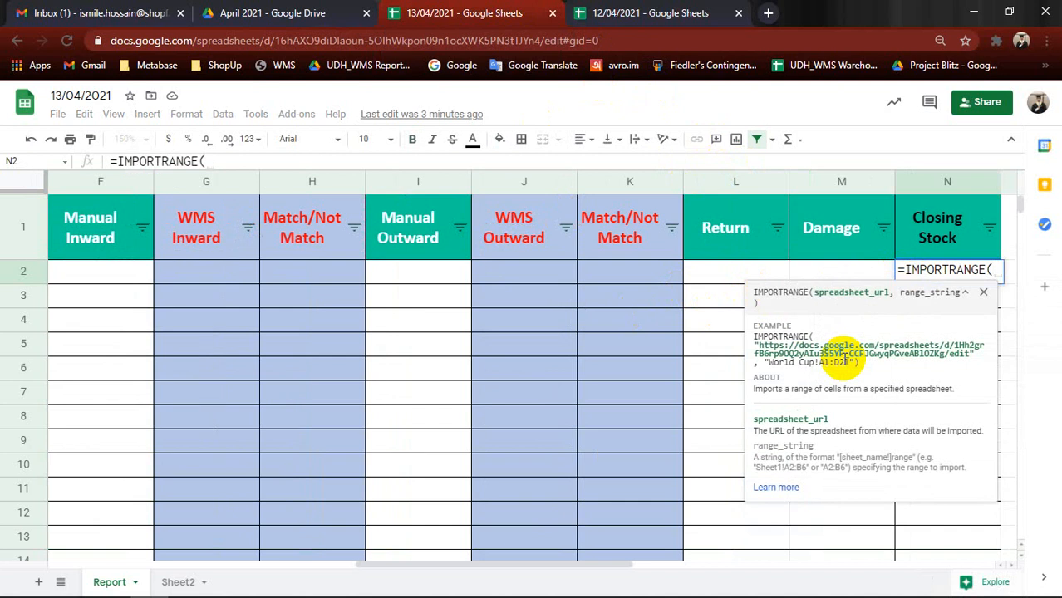
pyautogui.write('"')
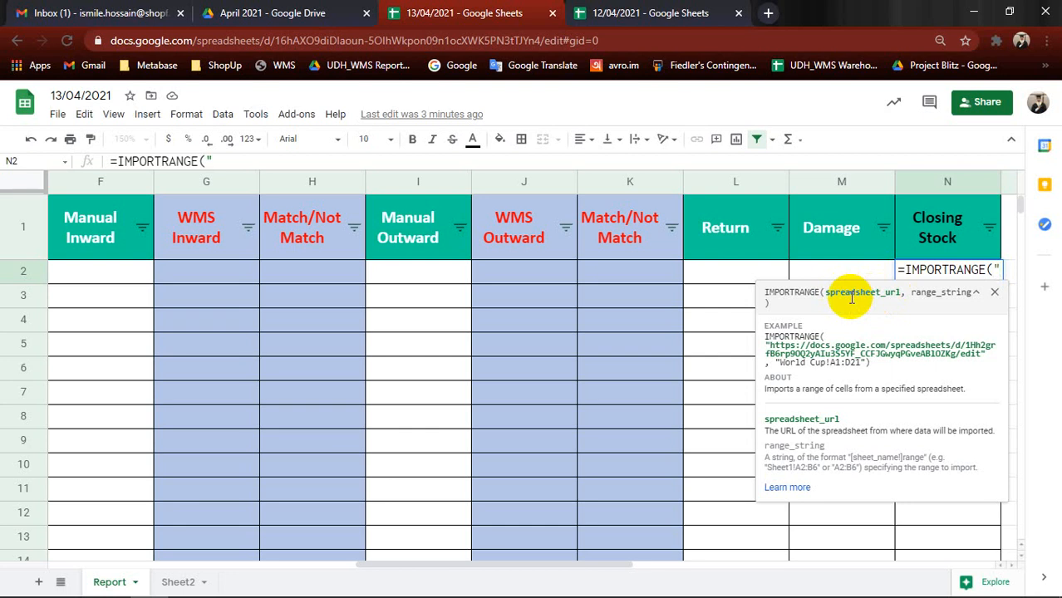
# Step: Copy the 12/04/2021 spreadsheet's full URL and paste it as the first argument of the IMPORTRANGE formula in the 13/04/2021 spreadsheet
pyautogui.click(675, 6)
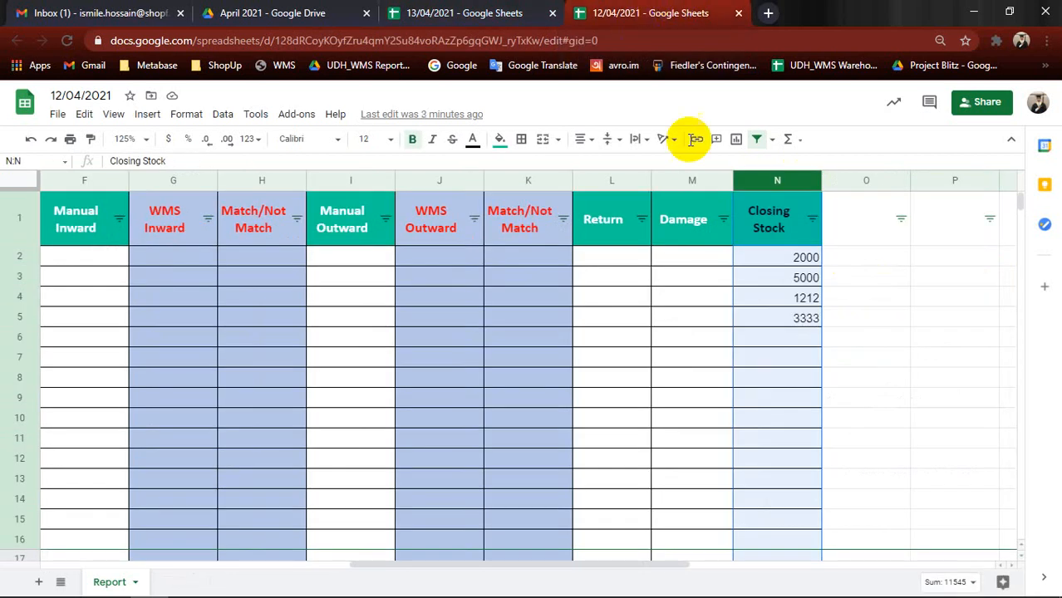
pyautogui.click(614, 43)
pyautogui.hotkey('ctrl', 'c')
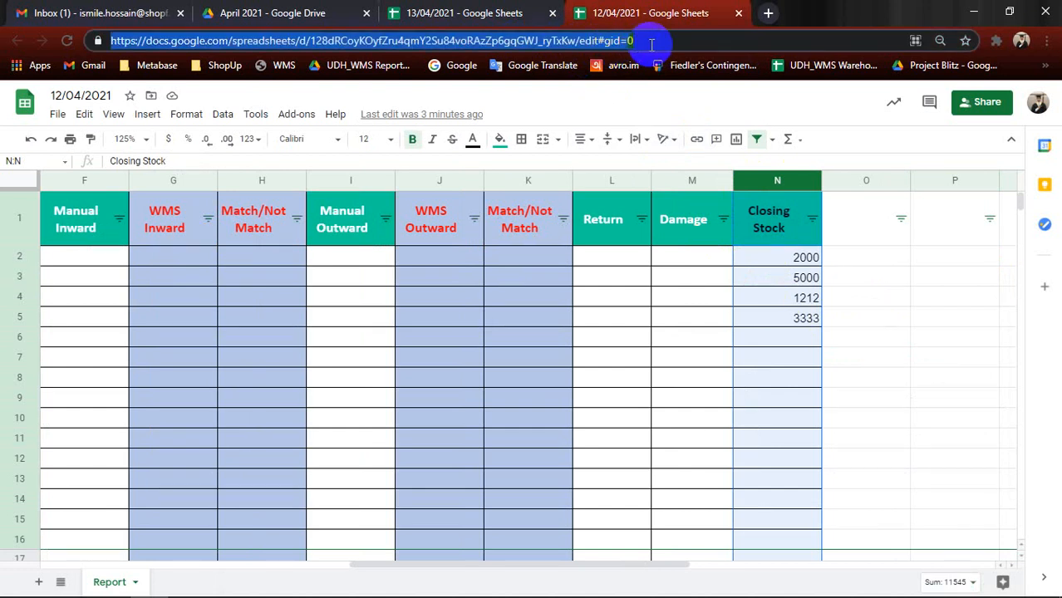
pyautogui.click(641, 41)
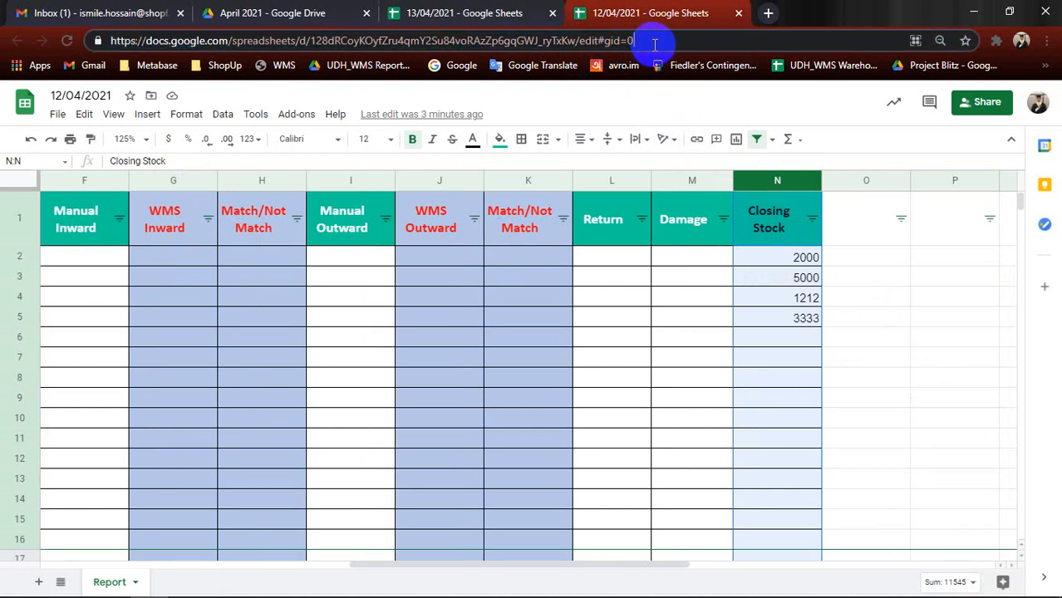
pyautogui.doubleClick(426, 41)
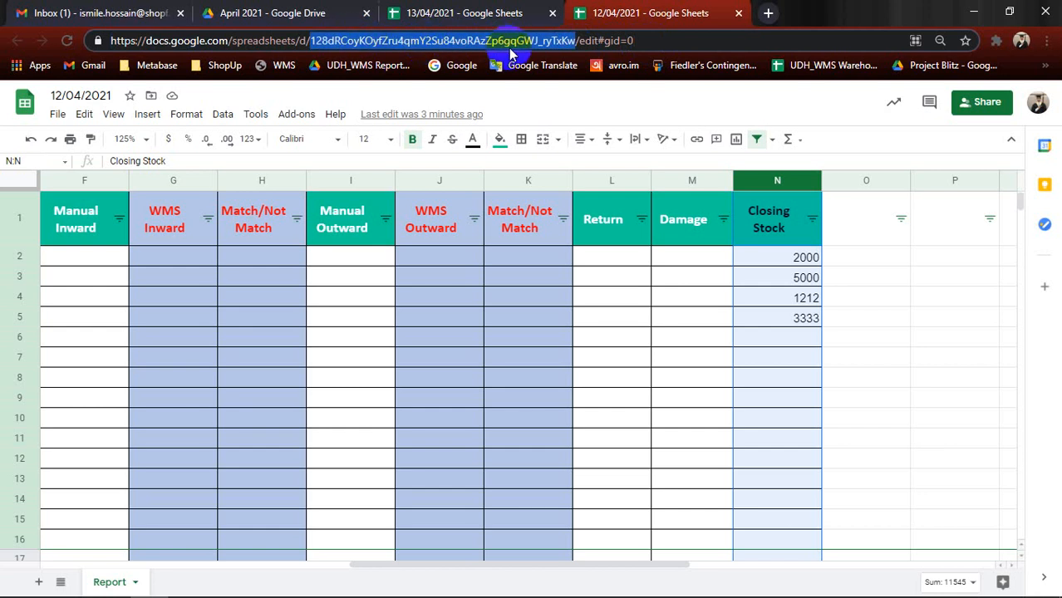
pyautogui.click(665, 40)
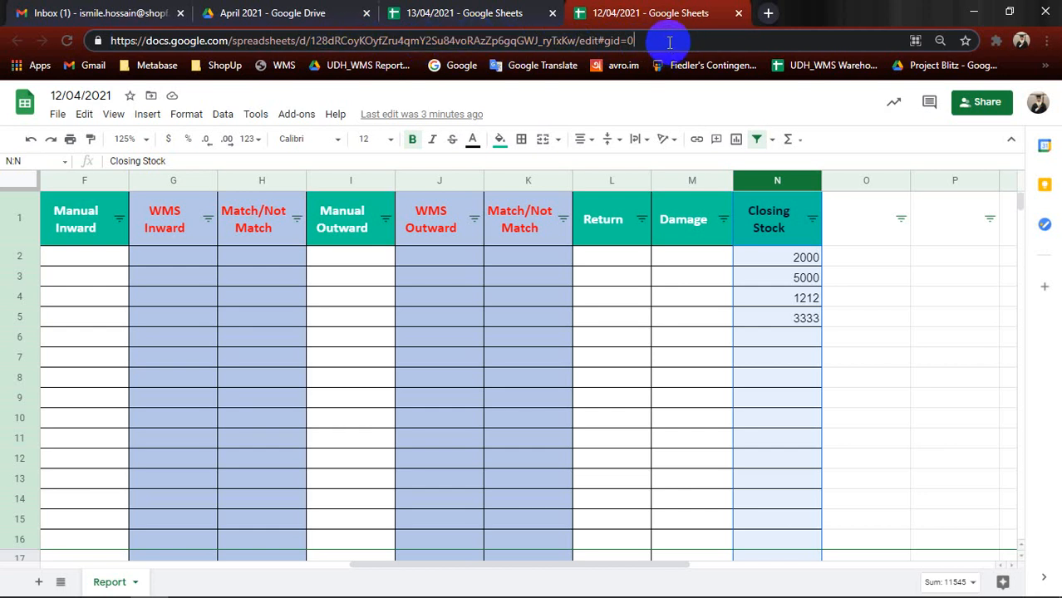
pyautogui.click(523, 10)
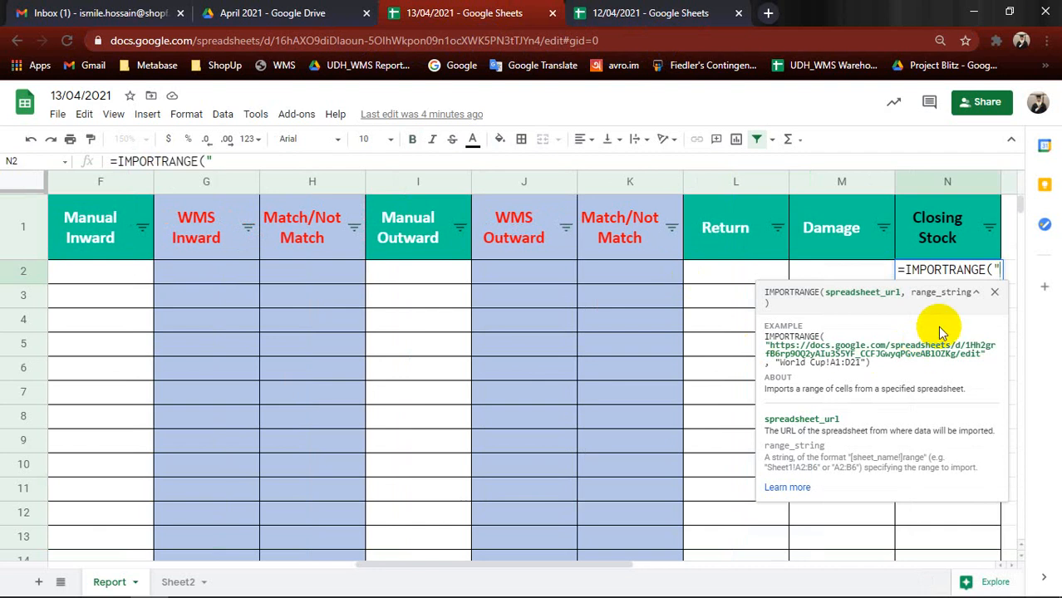
pyautogui.hotkey('ctrl', 'v')
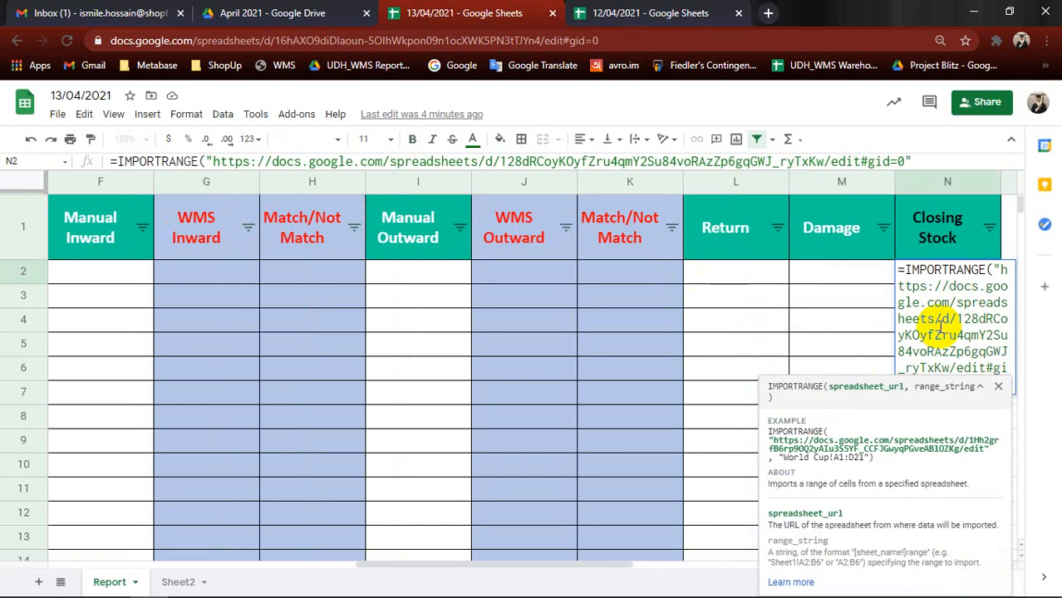
# Step: Begin the formula's quoted range argument with the source sheet name, Report!, separated from the URL by a comma
pyautogui.hscroll(2, 813, 300)
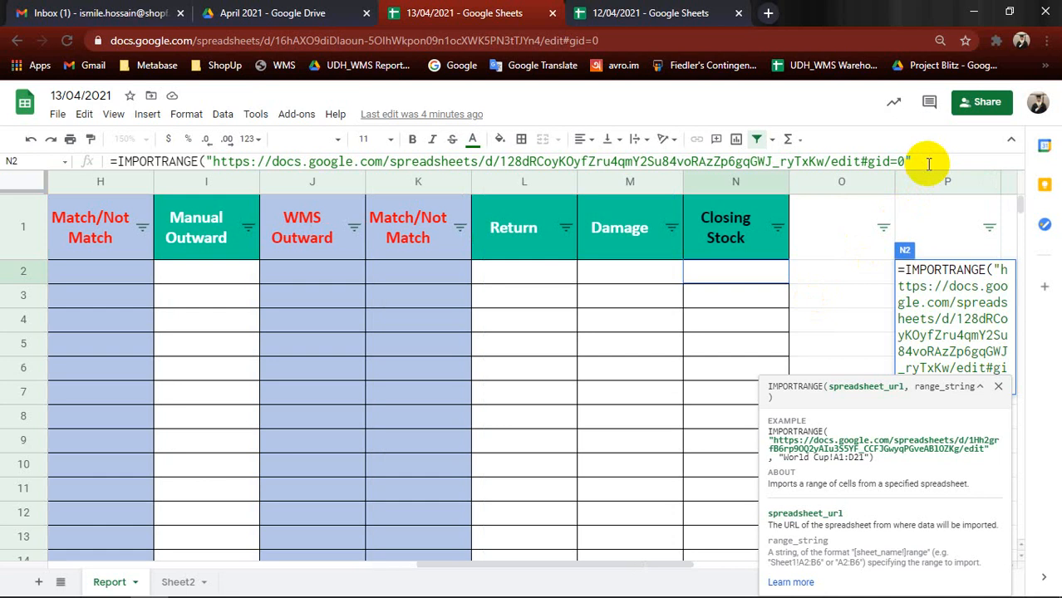
pyautogui.click(928, 164)
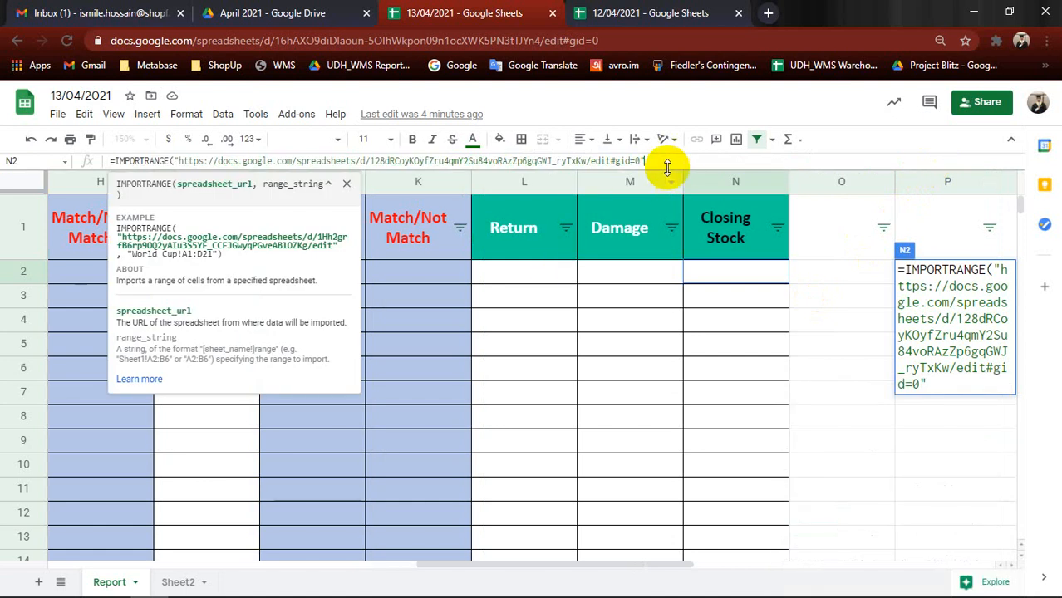
pyautogui.write(',')
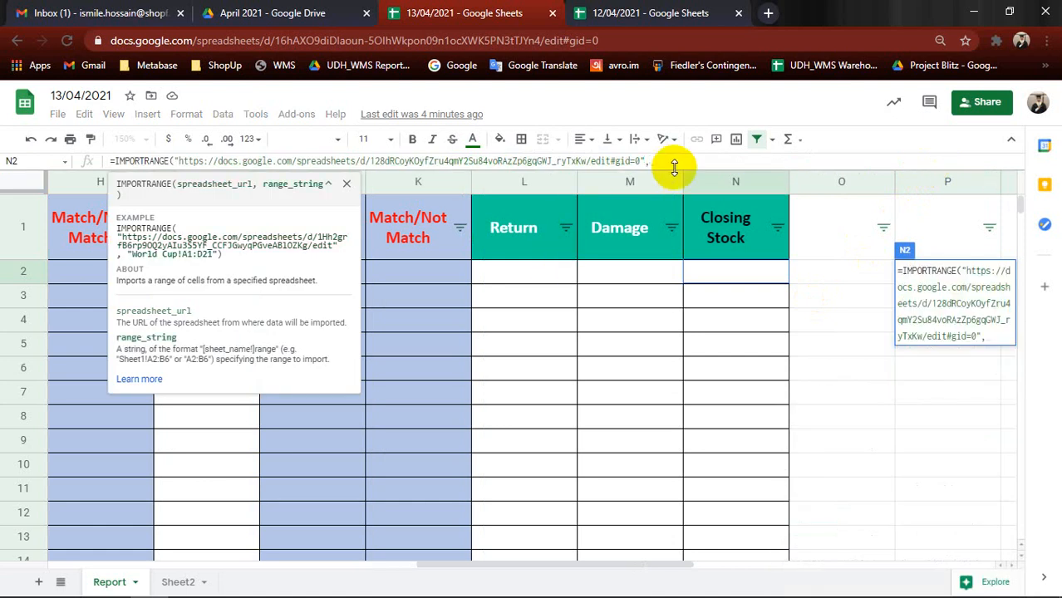
pyautogui.write('"')
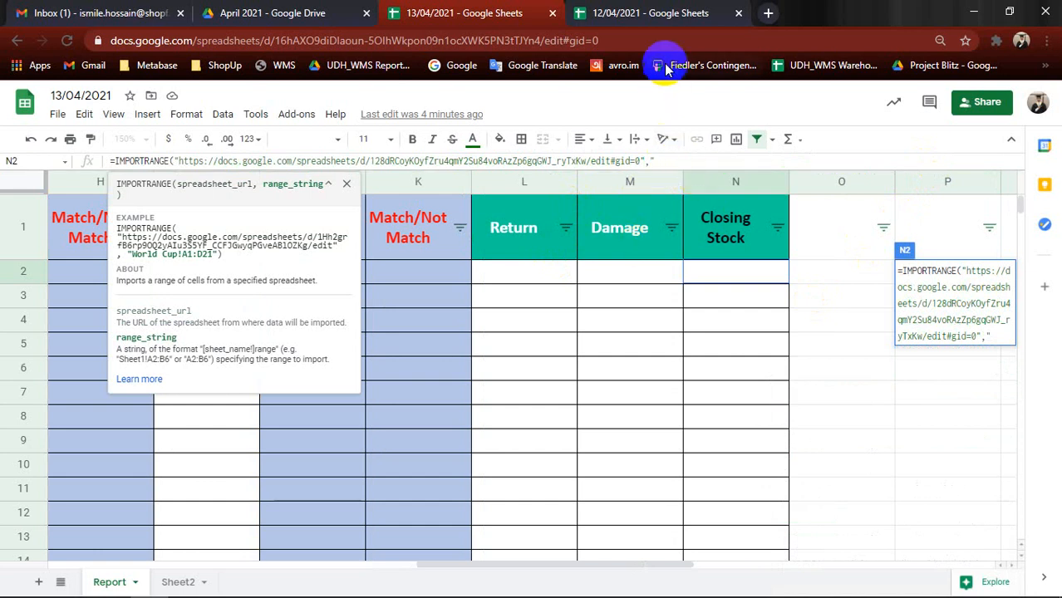
pyautogui.click(634, 17)
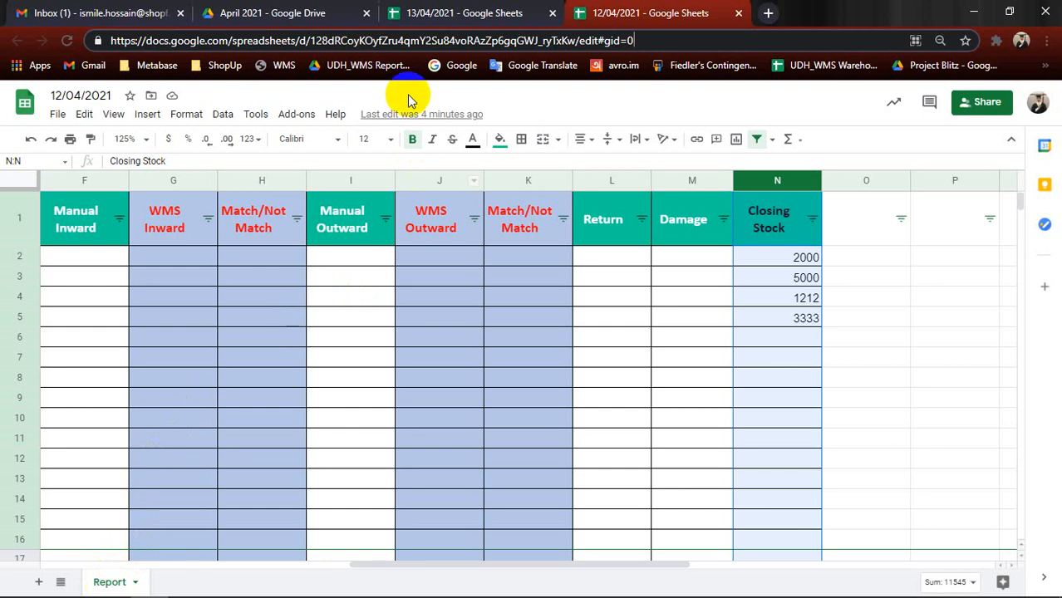
pyautogui.click(478, 13)
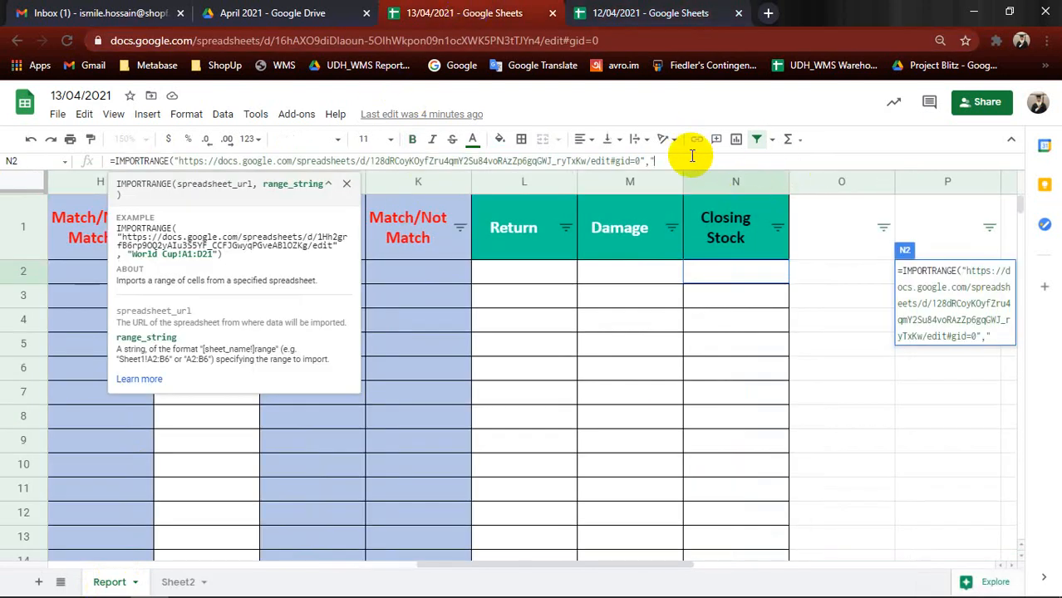
pyautogui.write('port!')
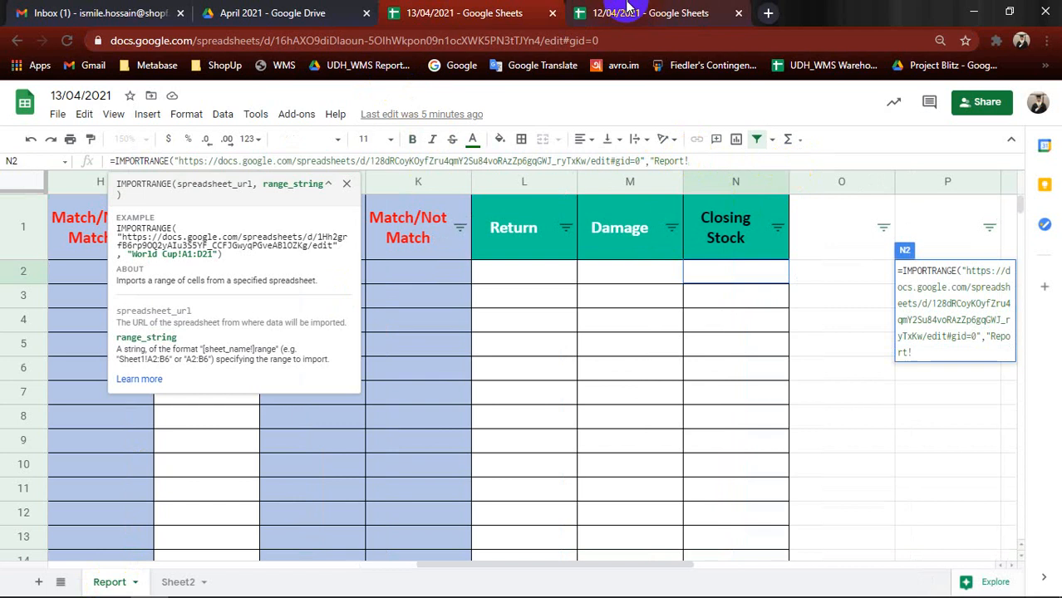
# Step: Complete the range argument as "Report!N2:N" and enter the finished IMPORTRANGE formula
pyautogui.click(625, 11)
pyautogui.click(508, 8)
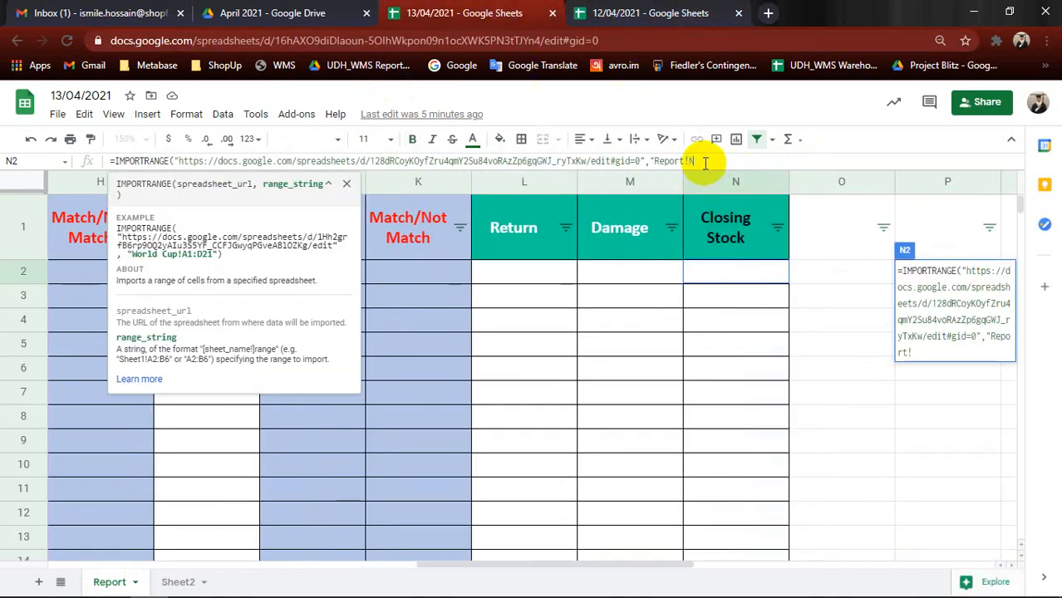
pyautogui.write('2')
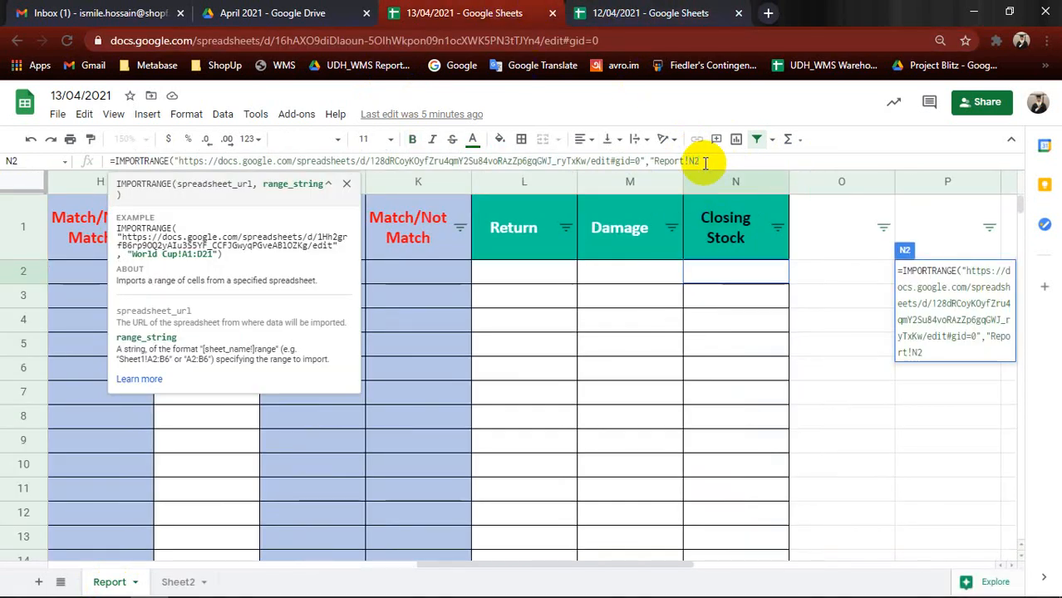
pyautogui.write(':')
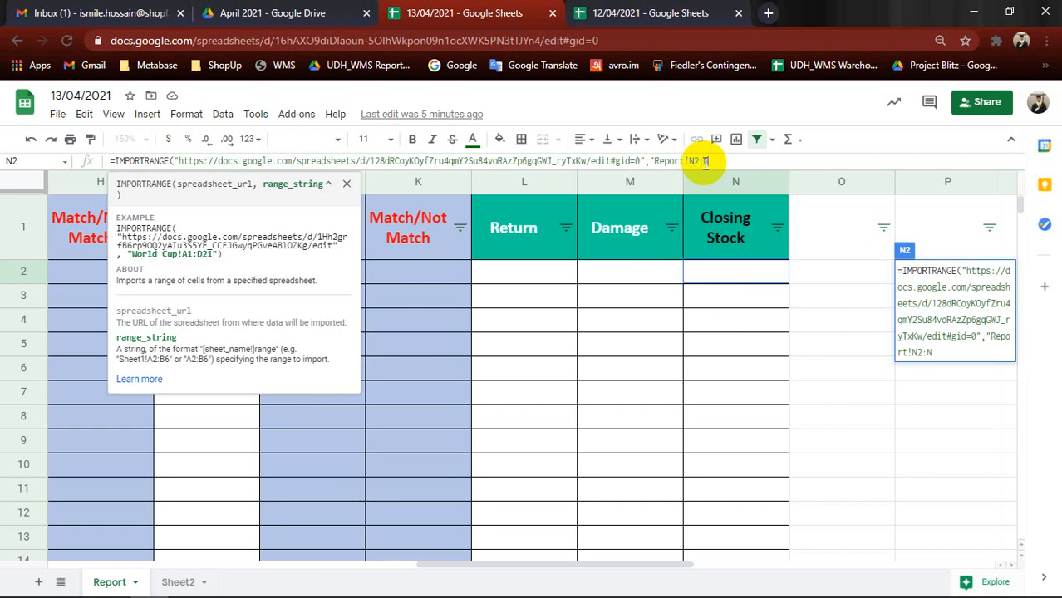
pyautogui.write('N"')
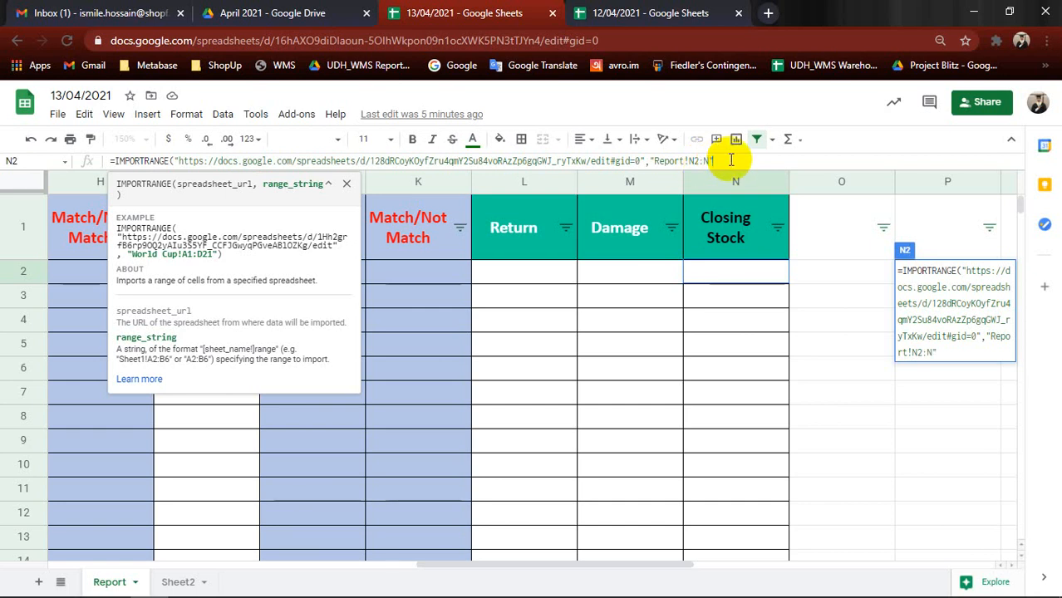
pyautogui.write(')')
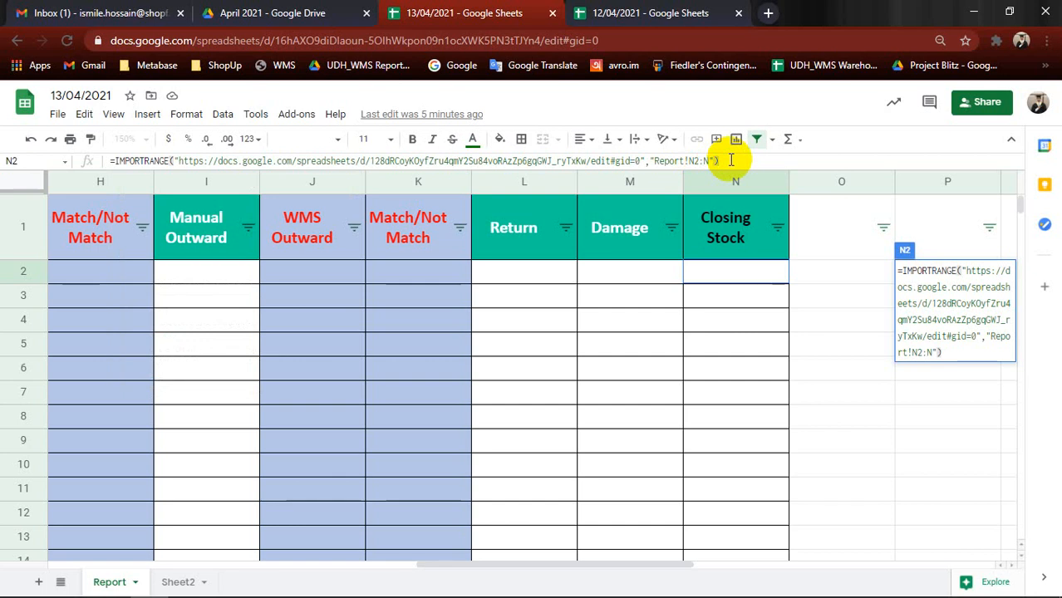
pyautogui.press('Return')
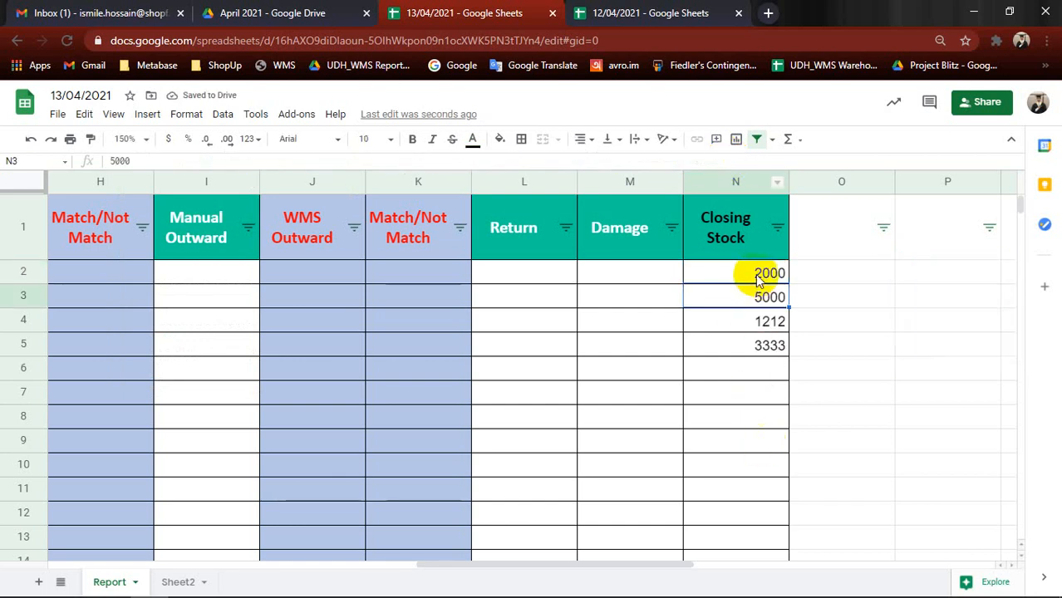
# Step: In the 12/04/2021 spreadsheet, enter 1000, 1000, 1111, 6000 and 200 in Closing Stock cells N6 to N10, and return to the 13/04/2021 spreadsheet
pyautogui.click(662, 7)
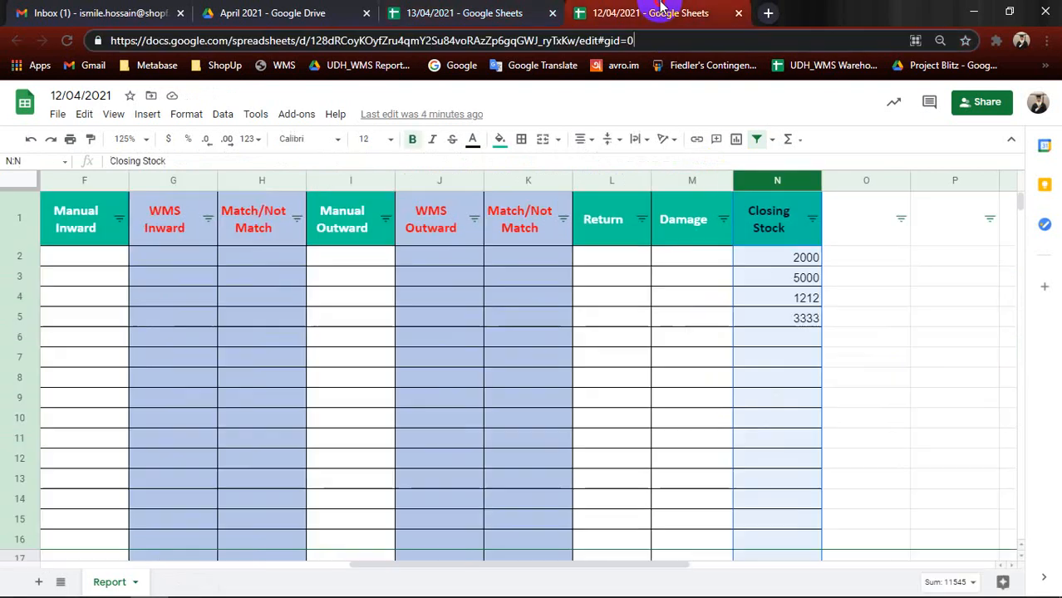
pyautogui.click(756, 335)
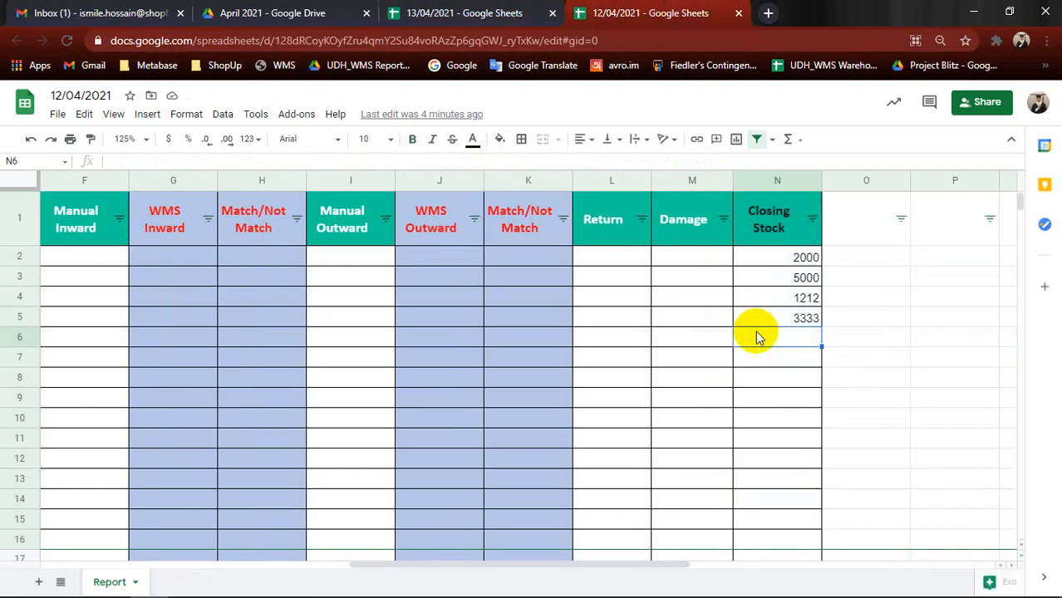
pyautogui.write('1000')
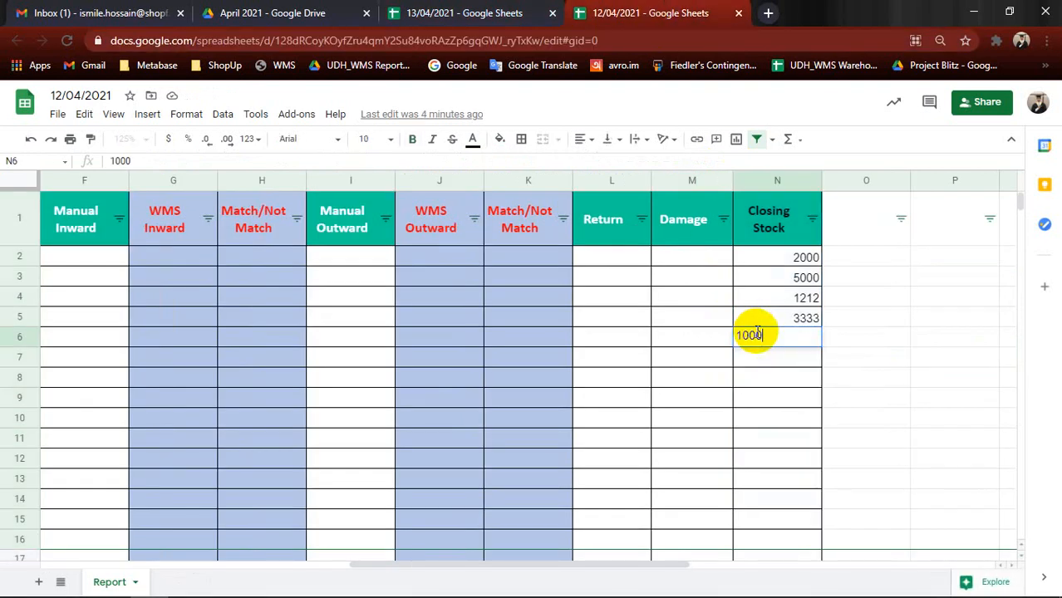
pyautogui.press('Return')
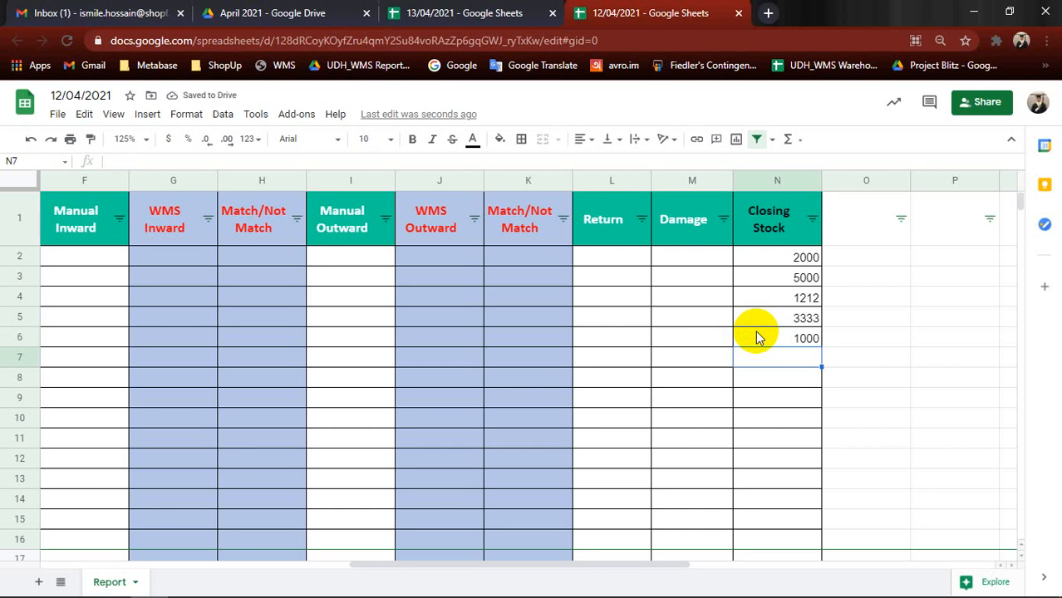
pyautogui.write('1000')
pyautogui.press('Return')
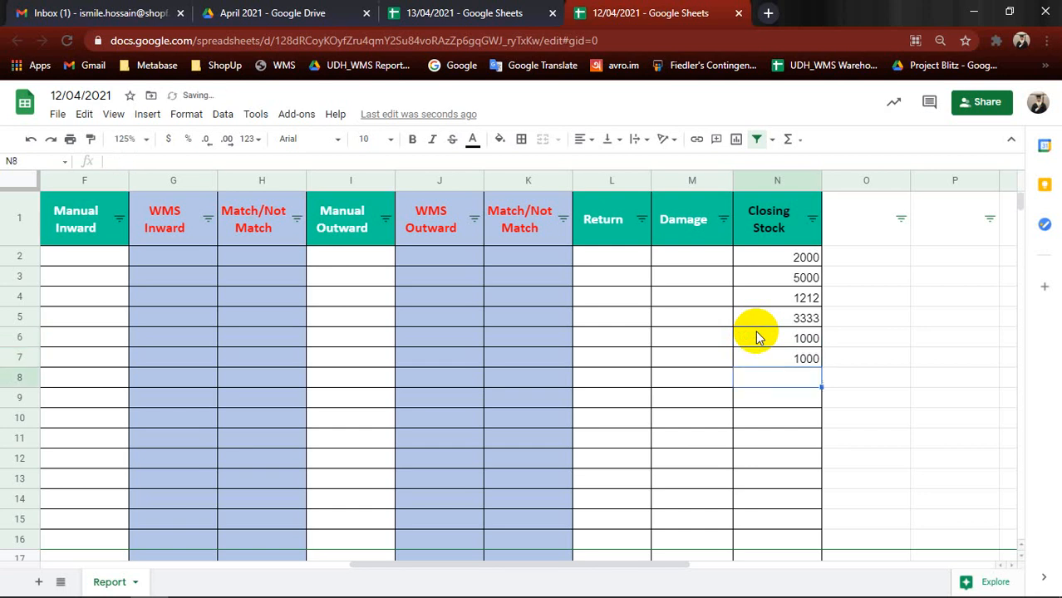
pyautogui.write('1111')
pyautogui.press('Return')
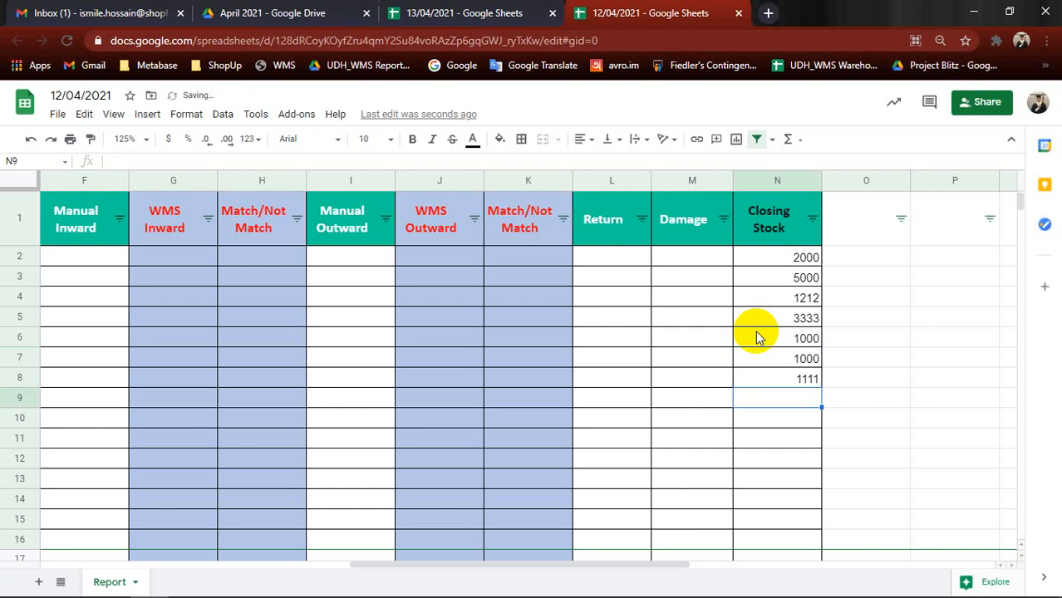
pyautogui.write('6000')
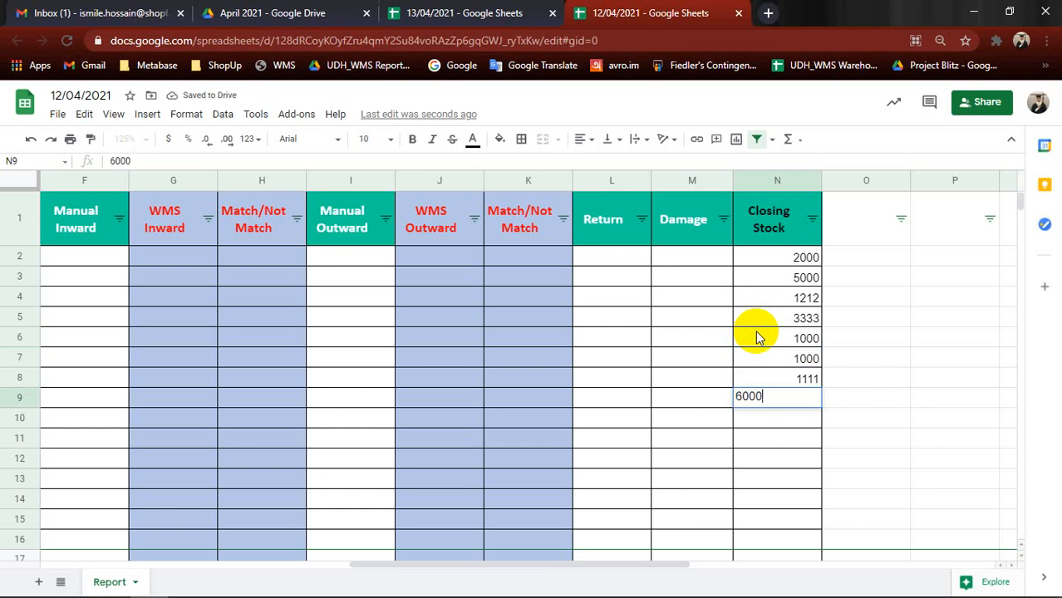
pyautogui.press('Return')
pyautogui.write('200')
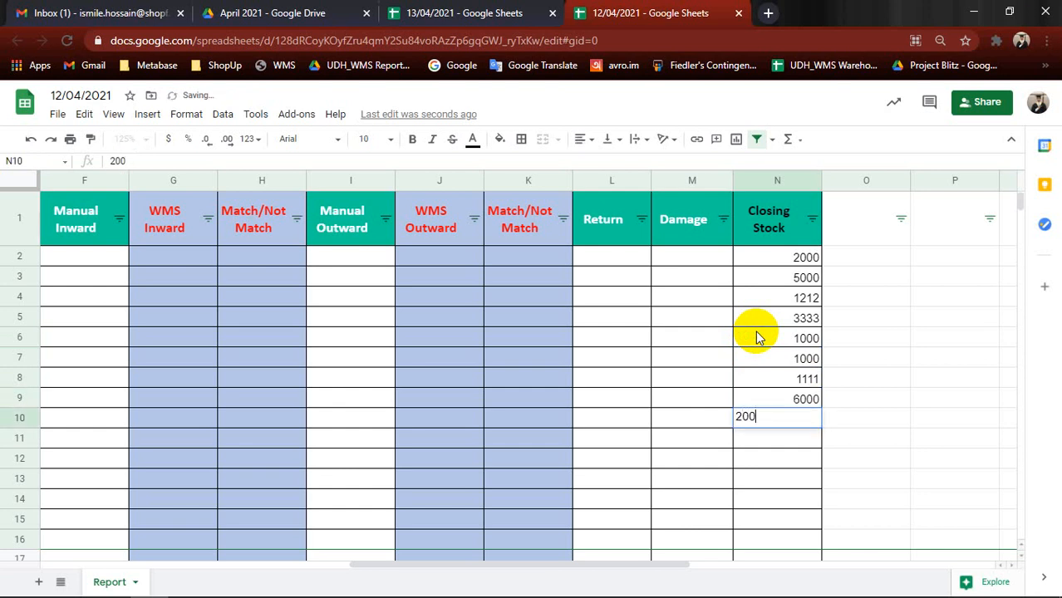
pyautogui.press('Return')
pyautogui.click(498, 12)
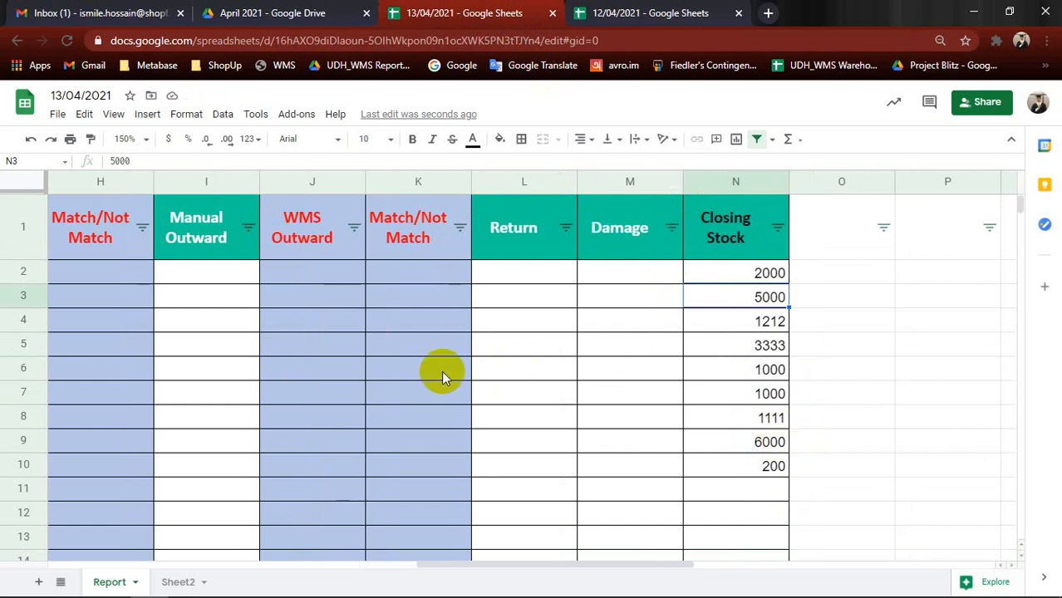
# Step: On Sheet2 of the 13/04/2021 spreadsheet, start a SUM formula with a nested IMPORTRANGE in the Closing stock cell B2
pyautogui.click(173, 581)
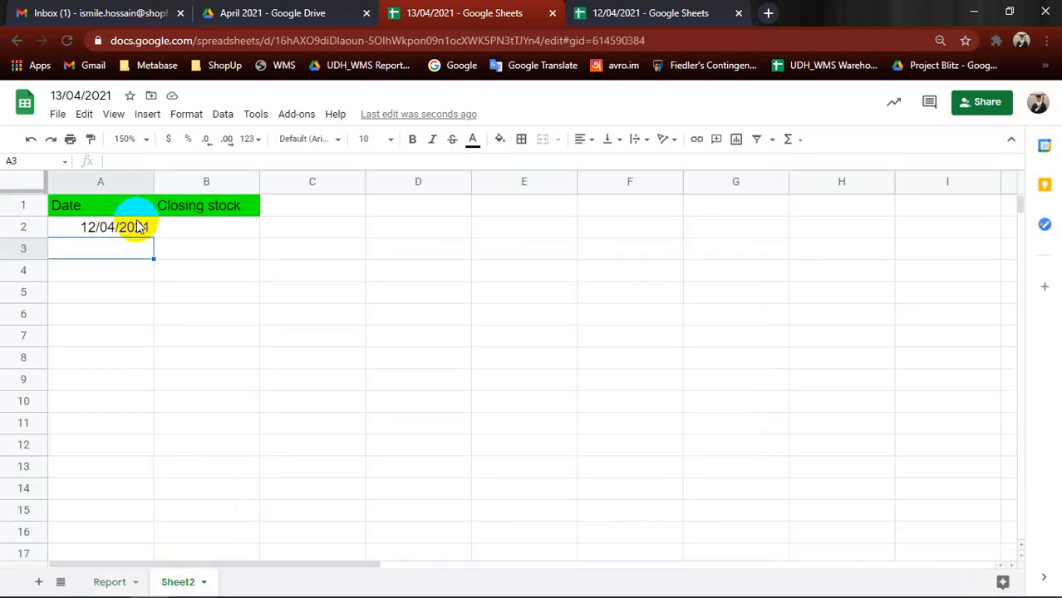
pyautogui.click(183, 234)
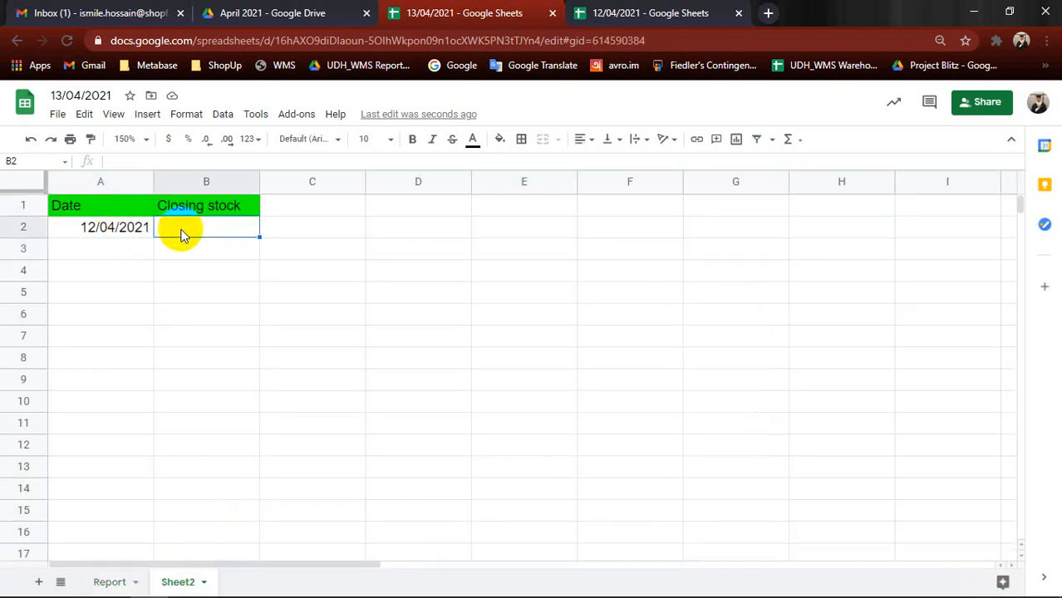
pyautogui.click(635, 10)
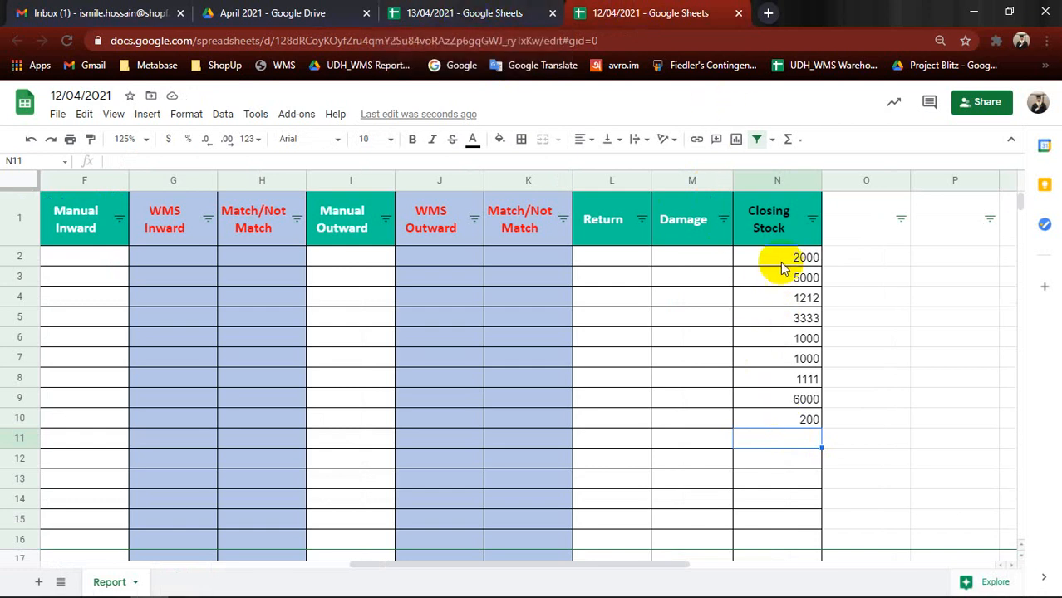
pyautogui.click(495, 14)
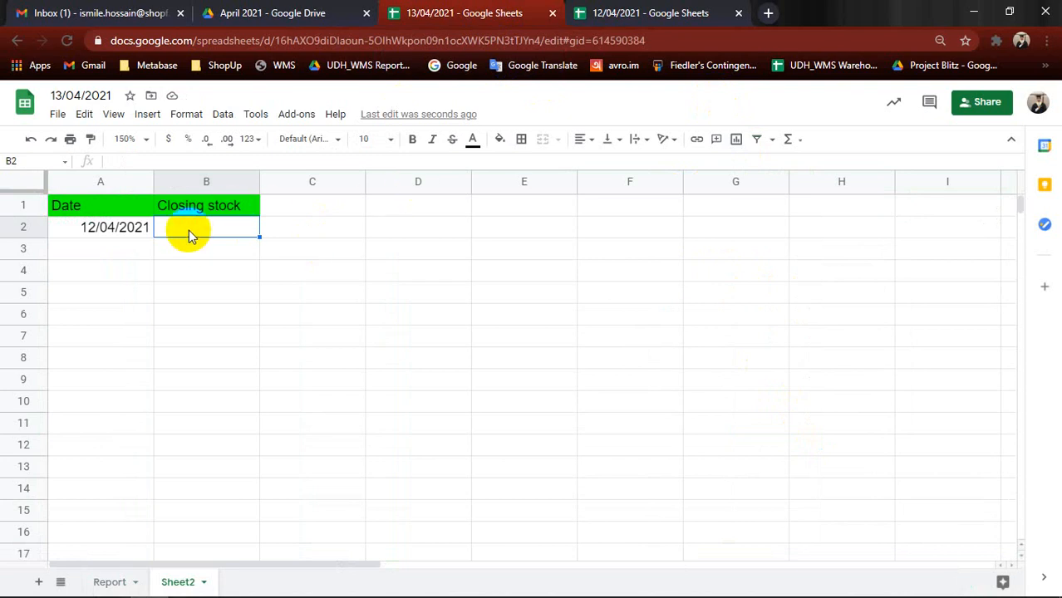
pyautogui.write('=sum')
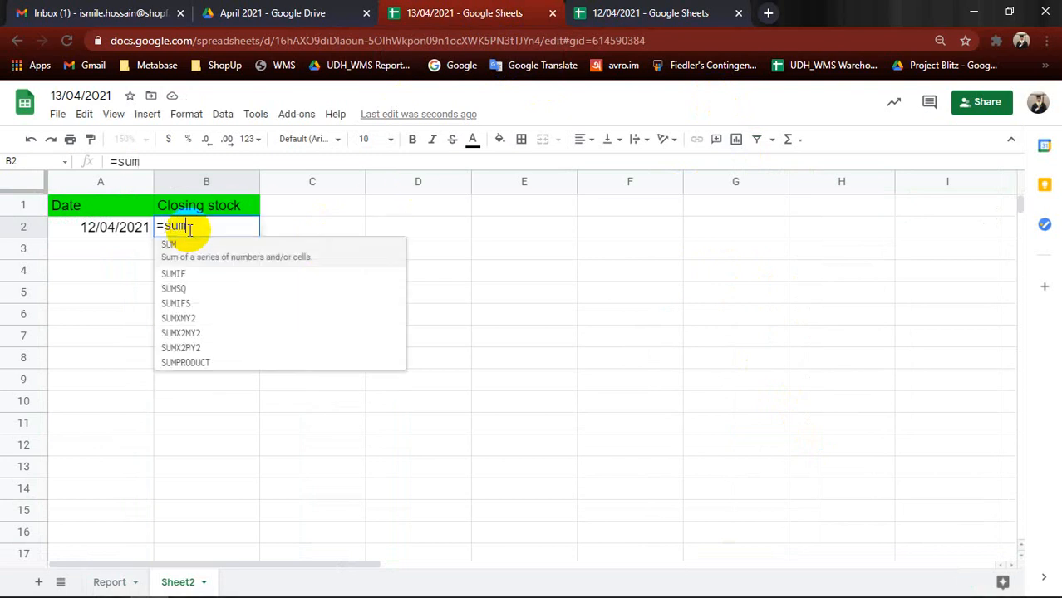
pyautogui.press('Tab')
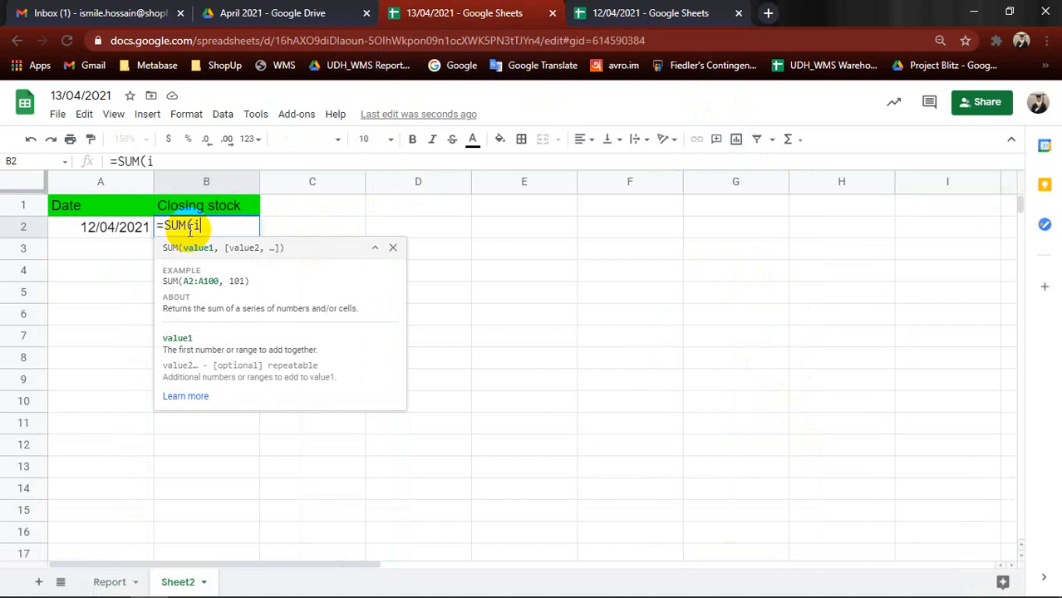
pyautogui.write('imp')
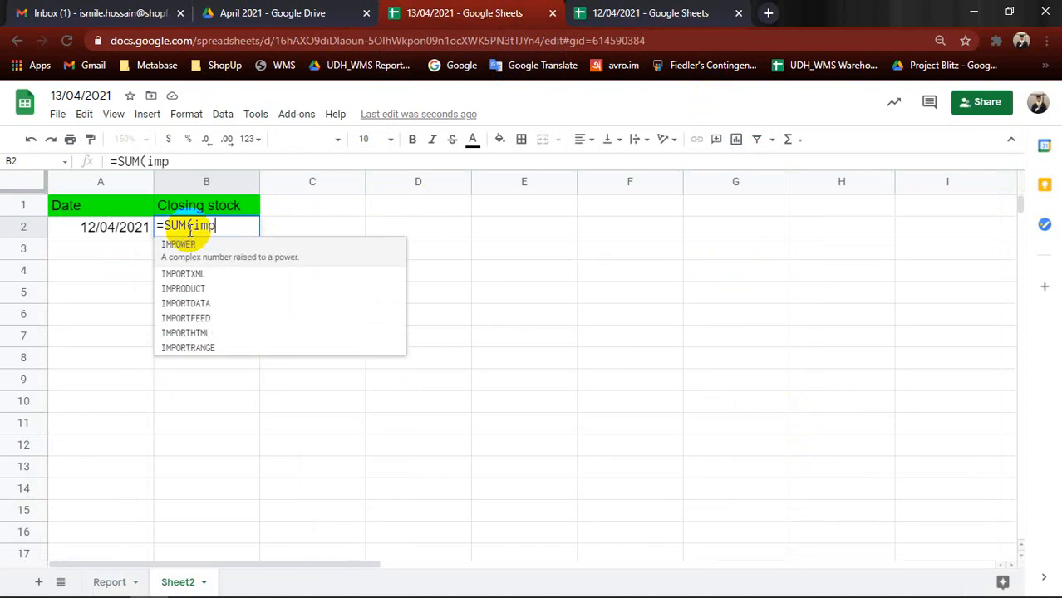
pyautogui.write('or')
pyautogui.click(193, 320)
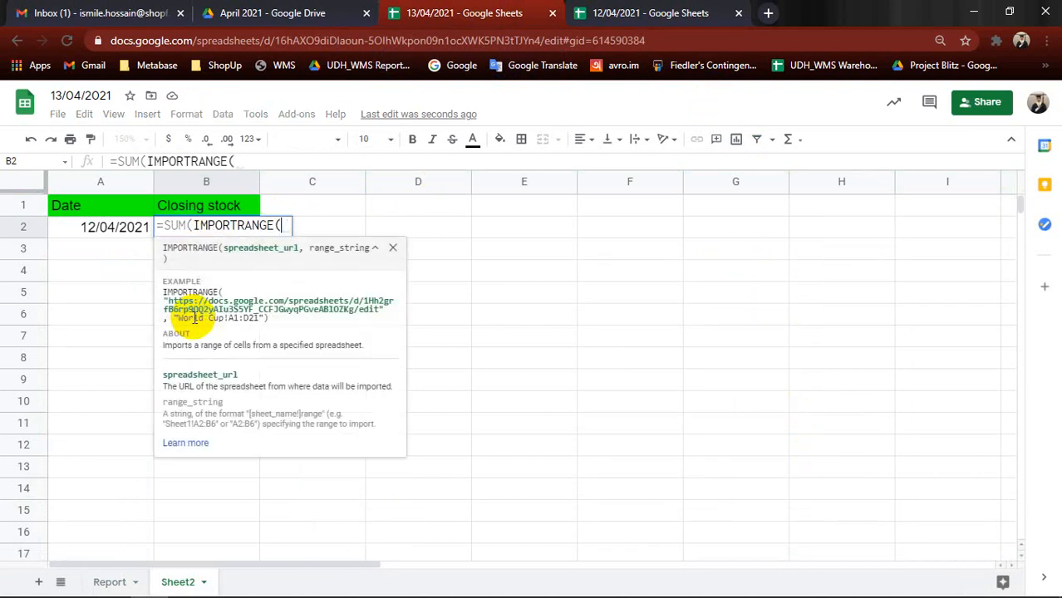
# Step: Copy the 12/04/2021 spreadsheet's full URL and paste it in quotes as IMPORTRANGE's first argument in B2, followed by a comma
pyautogui.write('"')
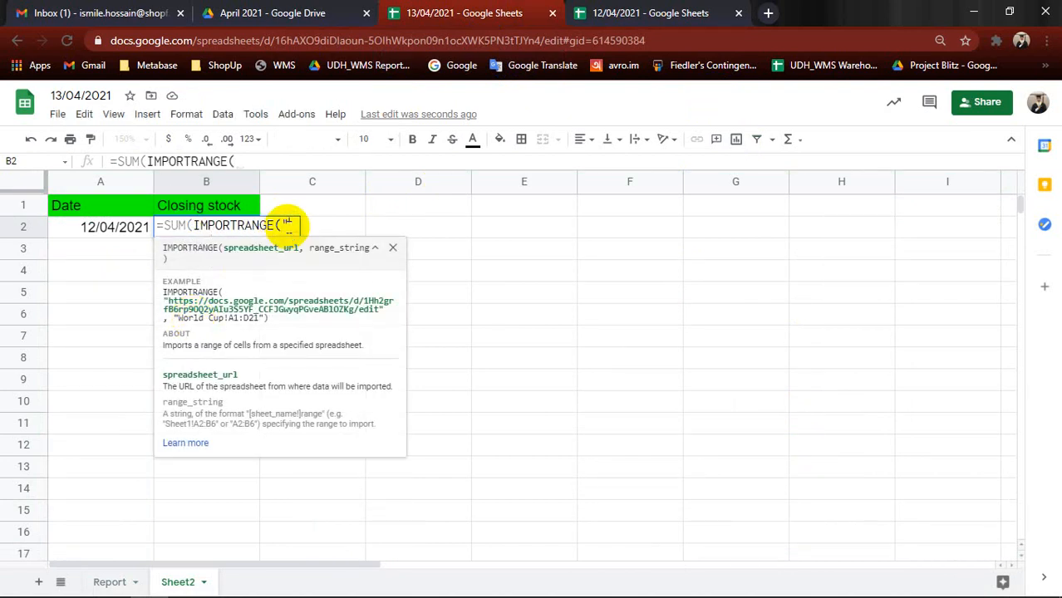
pyautogui.click(679, 10)
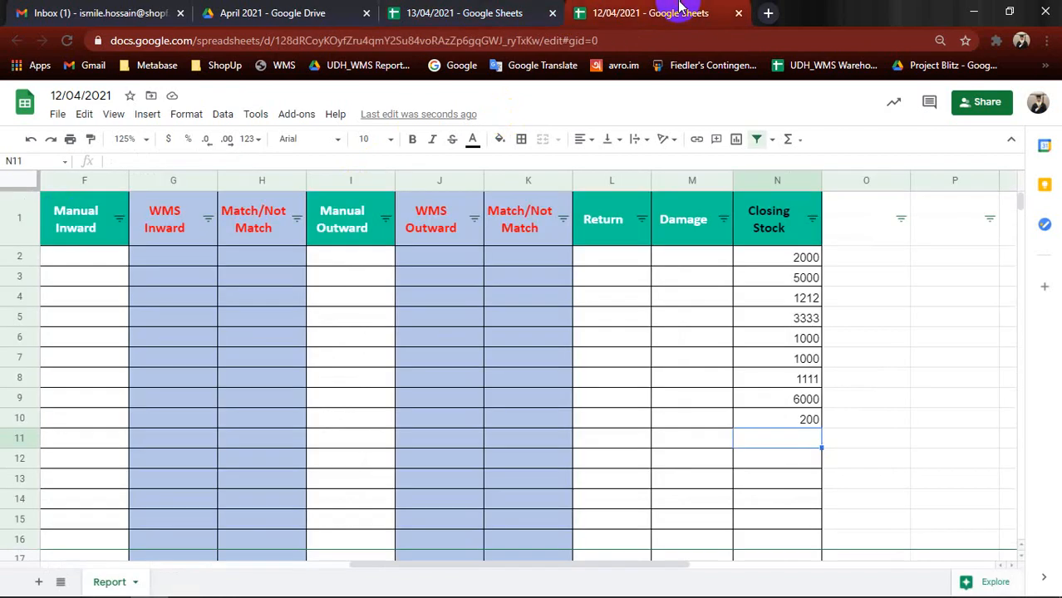
pyautogui.click(617, 41)
pyautogui.hotkey('ctrl', 'c')
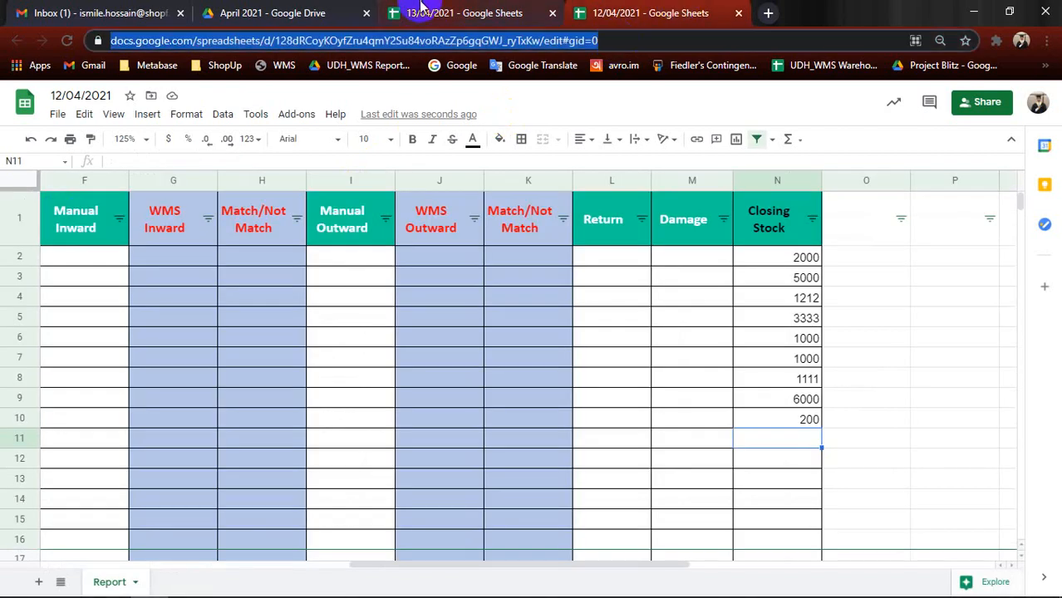
pyautogui.click(440, 10)
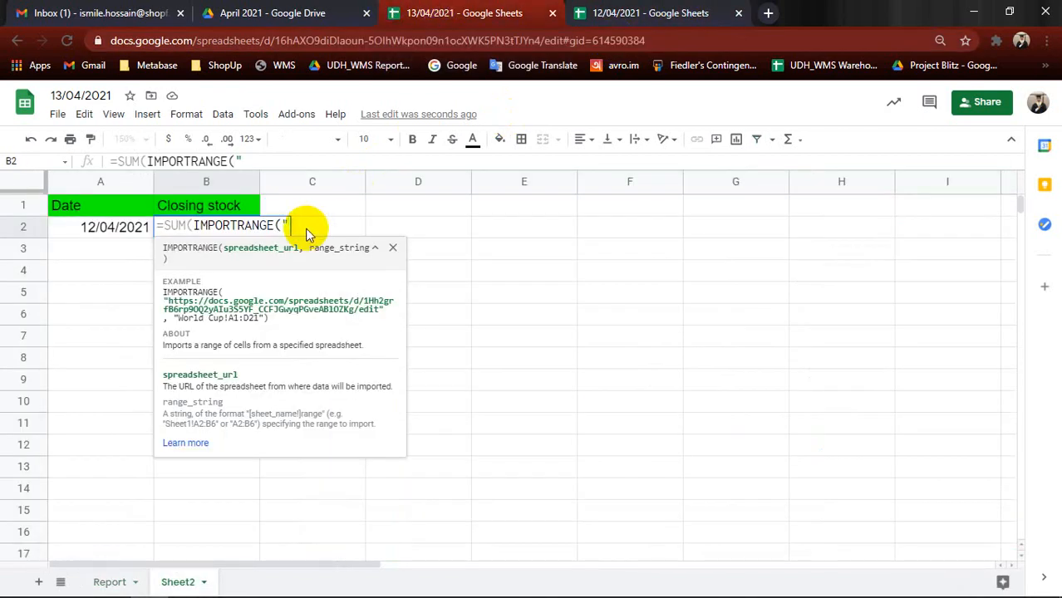
pyautogui.hotkey('ctrl', 'v')
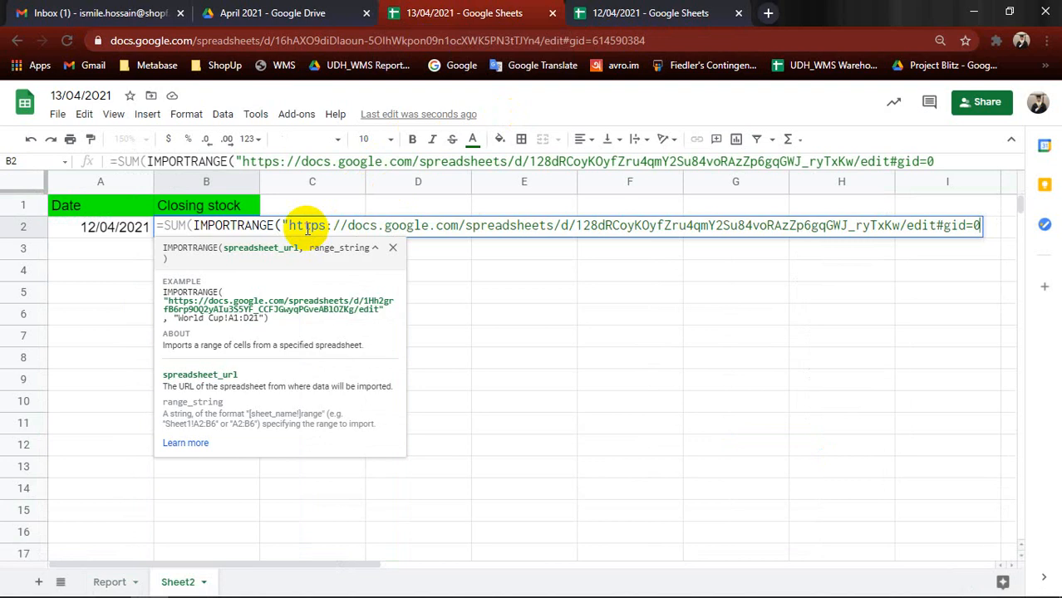
pyautogui.write('",')
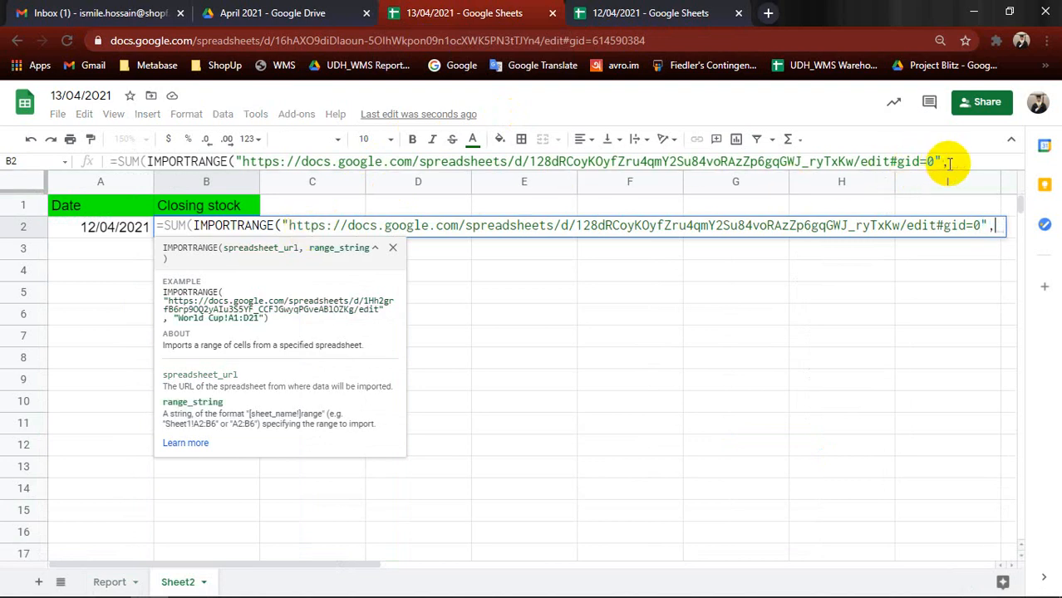
# Step: Add "Report!N2:N" as the range argument in B2, close the IMPORTRANGE, and enter the SUM formula
pyautogui.click(953, 164)
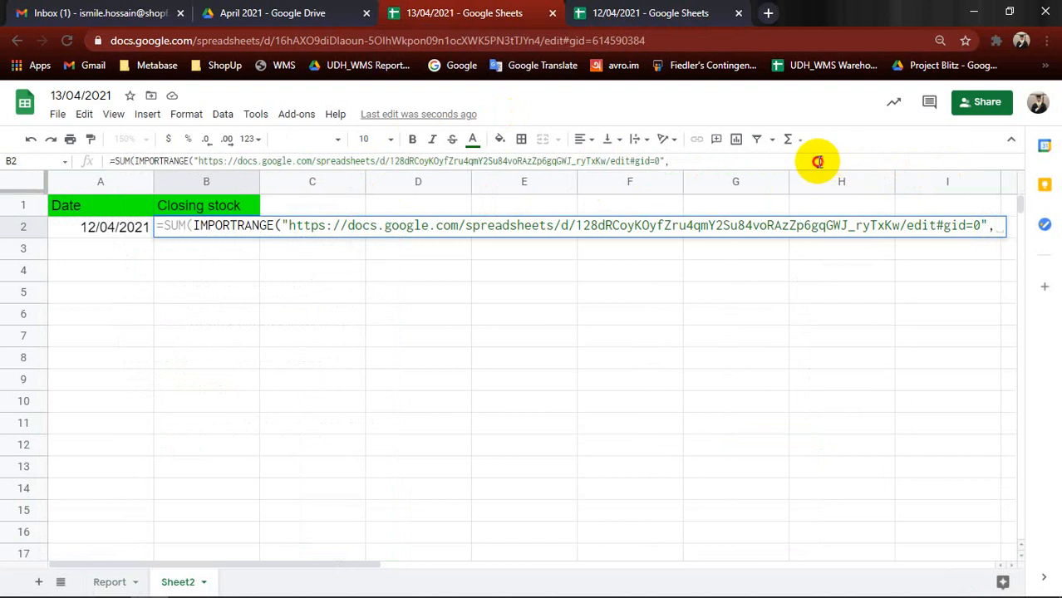
pyautogui.click(818, 162)
pyautogui.write('"')
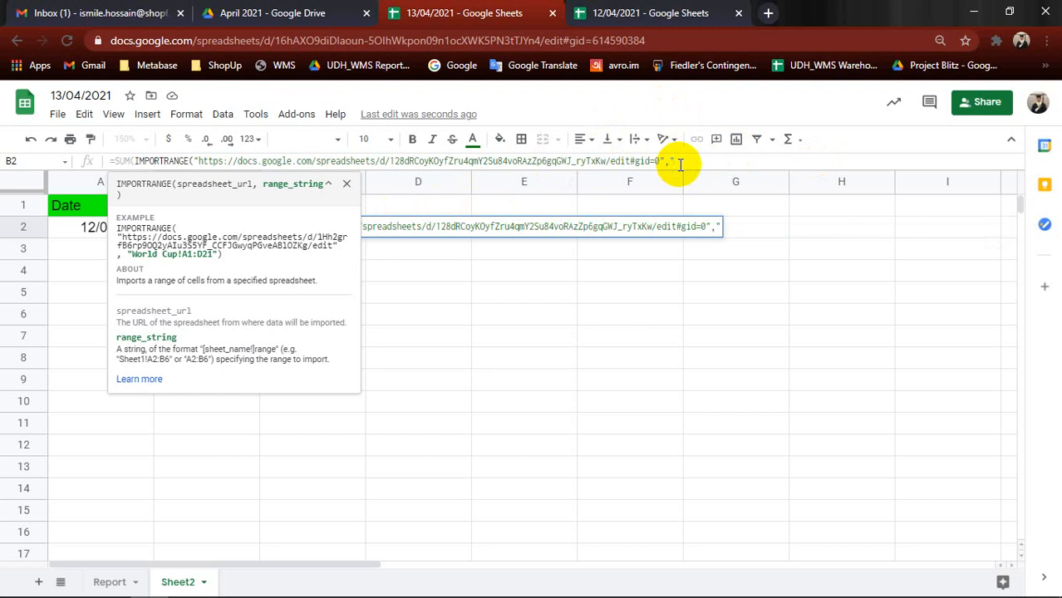
pyautogui.click(660, 13)
pyautogui.click(501, 12)
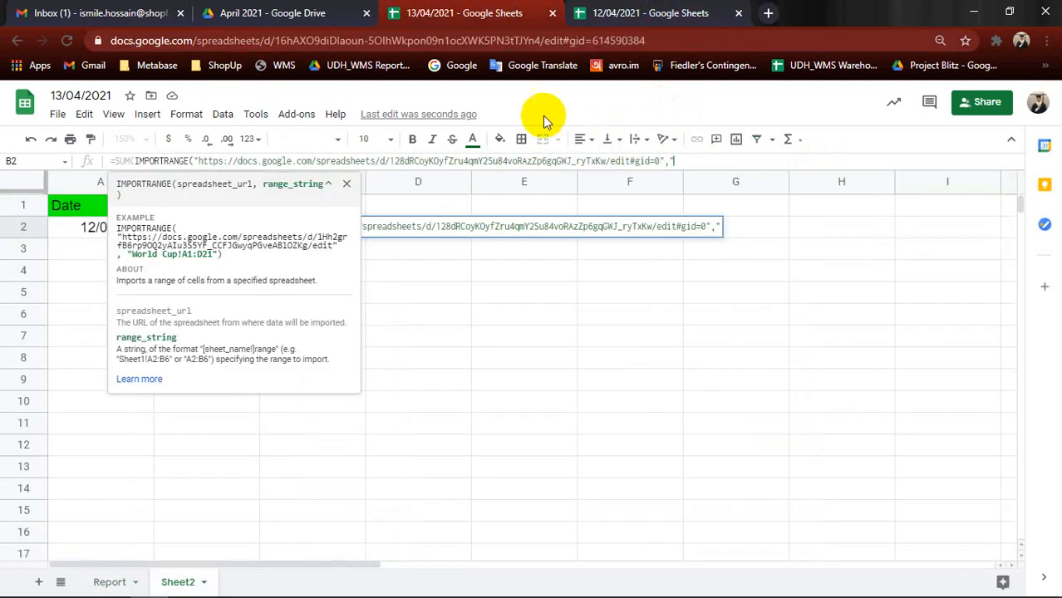
pyautogui.write('Report')
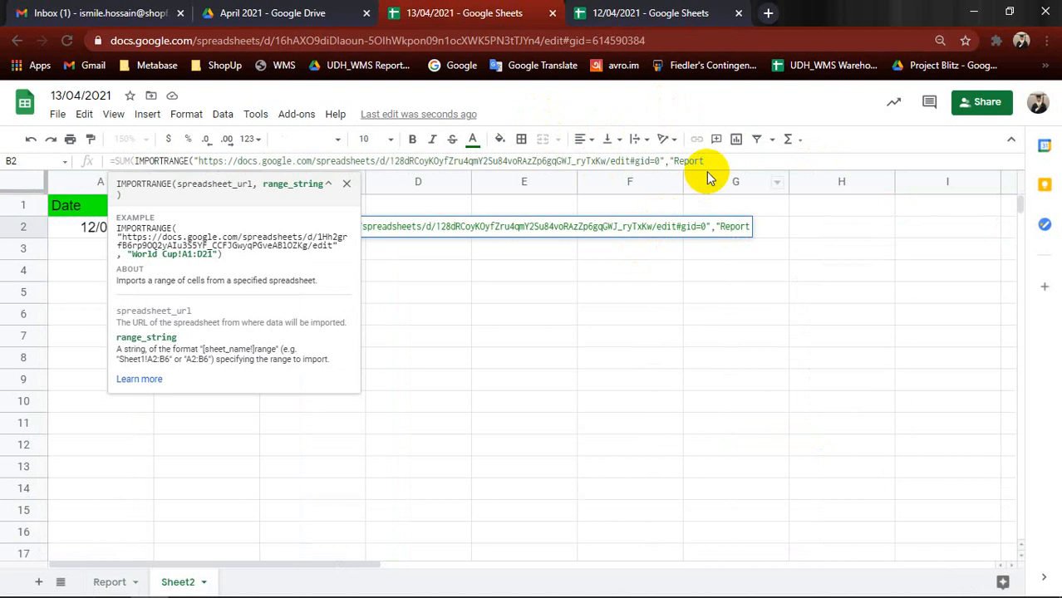
pyautogui.write('!')
pyautogui.write('N2:N')
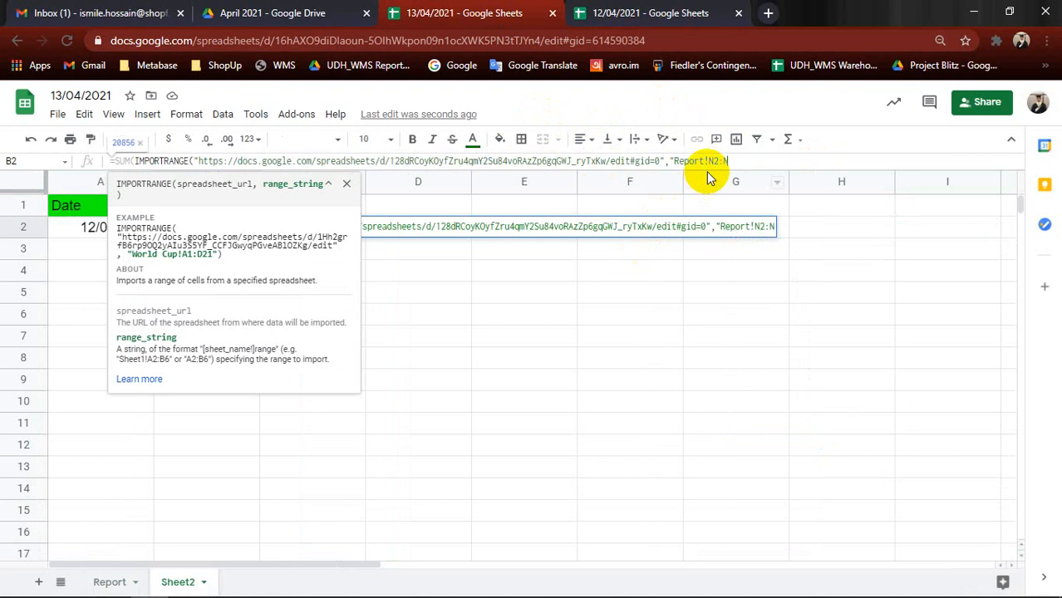
pyautogui.write('")')
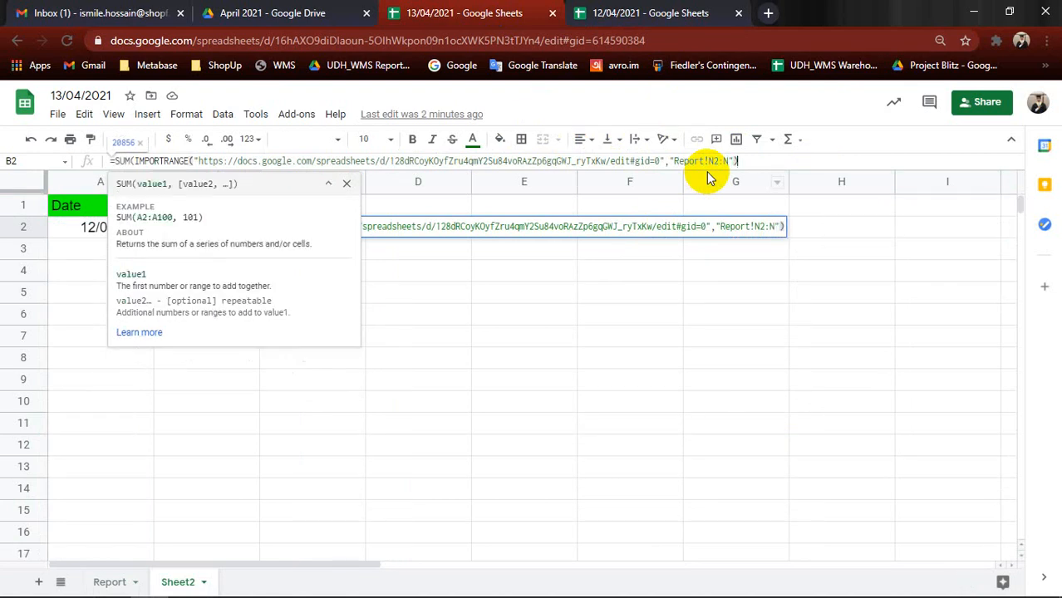
pyautogui.press('Return')
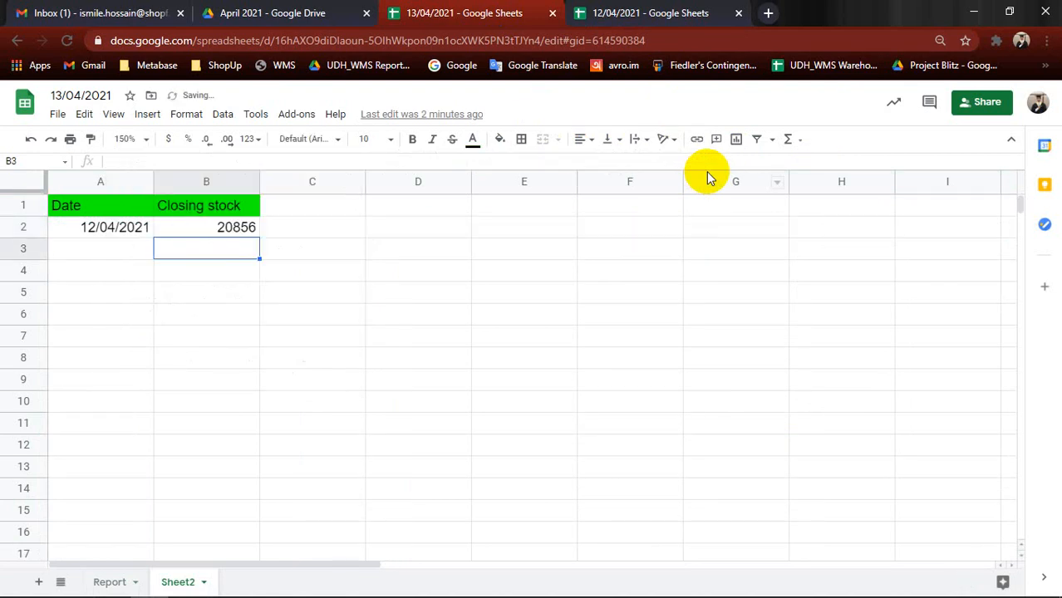
# Step: Check B2's total against the sum of Closing Stock cells N2:N10 in the 12/04/2021 spreadsheet, and return to the 13/04/2021 Report sheet
pyautogui.click(223, 232)
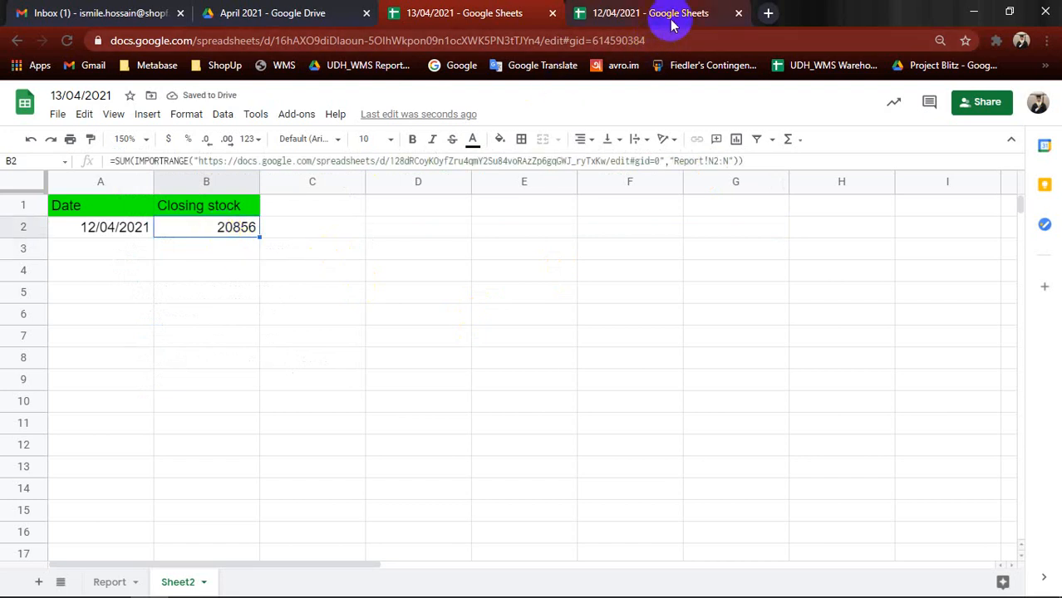
pyautogui.click(657, 21)
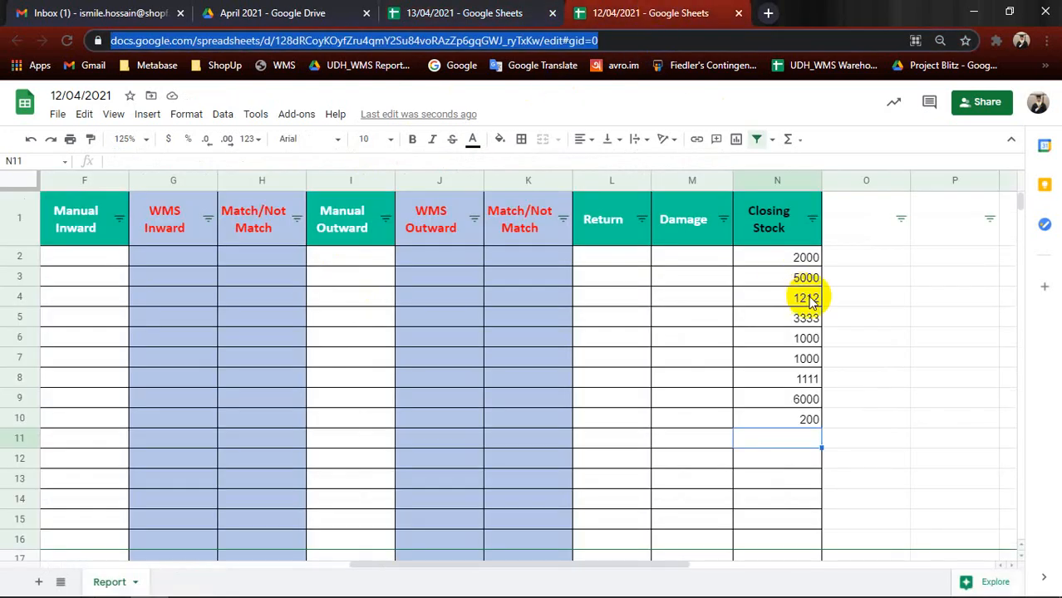
pyautogui.moveTo(781, 257); pyautogui.dragTo(798, 422)
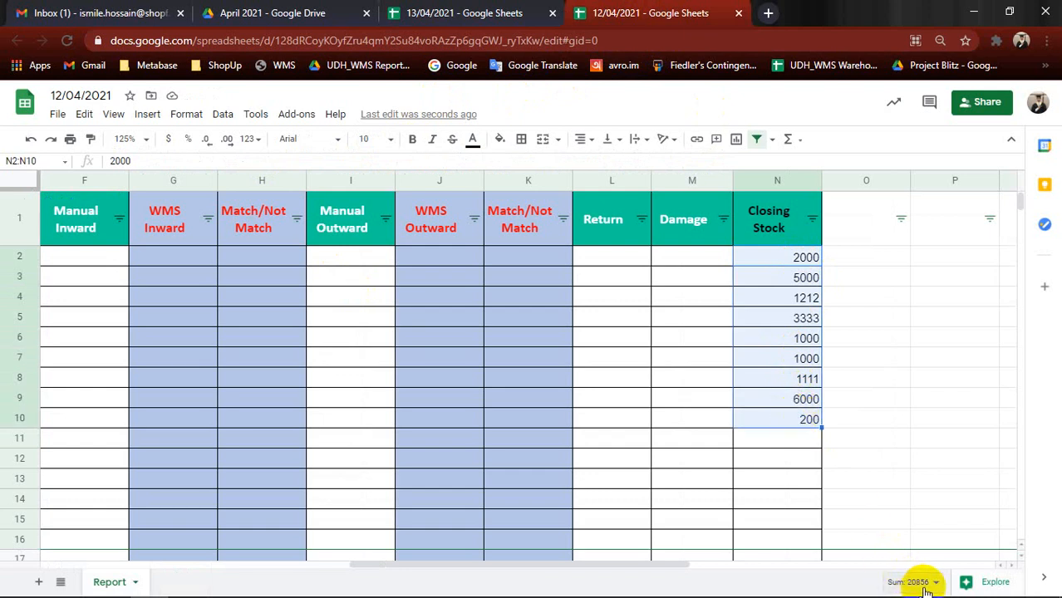
pyautogui.click(465, 12)
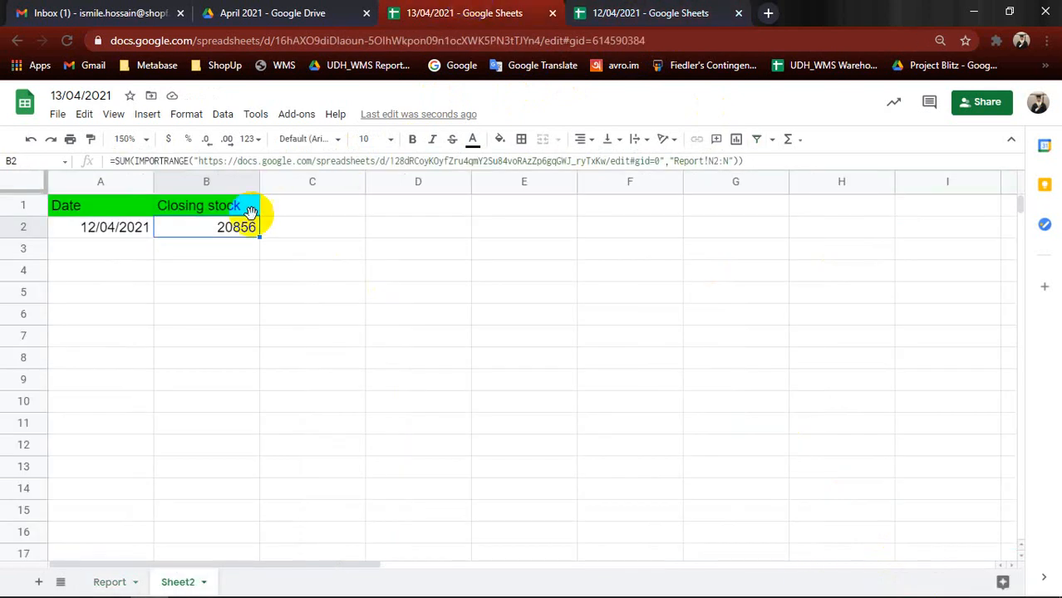
pyautogui.click(116, 581)
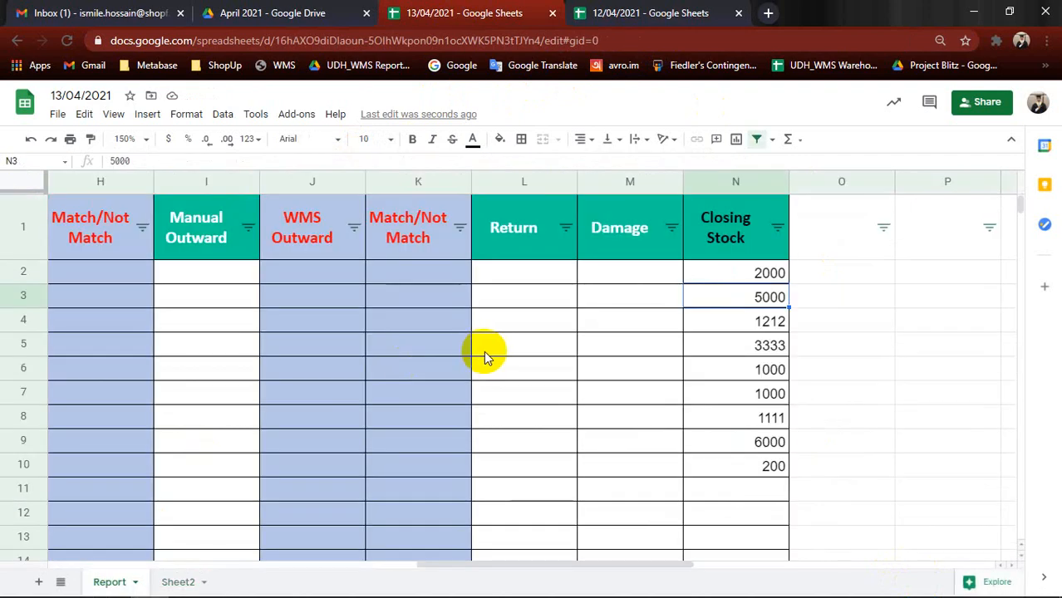